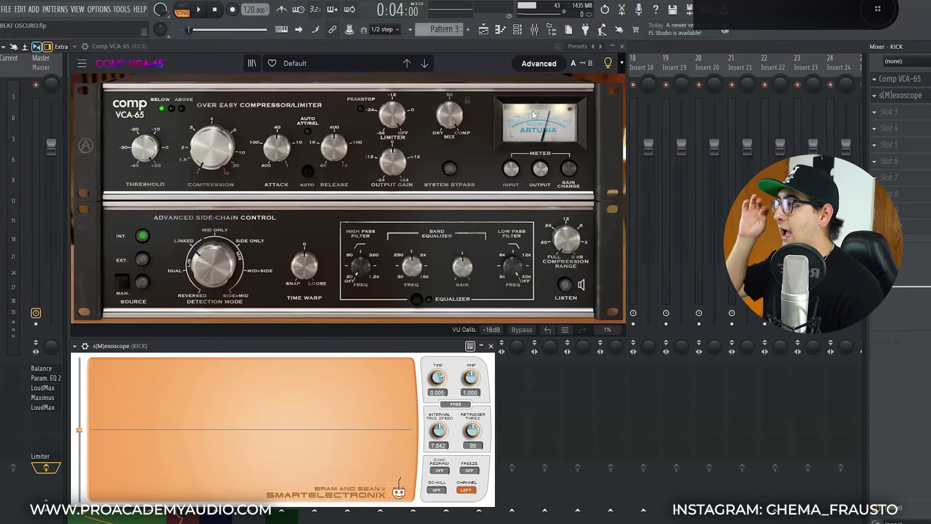
Play the kick through the compressor at its default settings and stop playback.
{"action": "left_click", "coordinate": [539, 64]}
{"action": "left_click", "coordinate": [539, 64]}
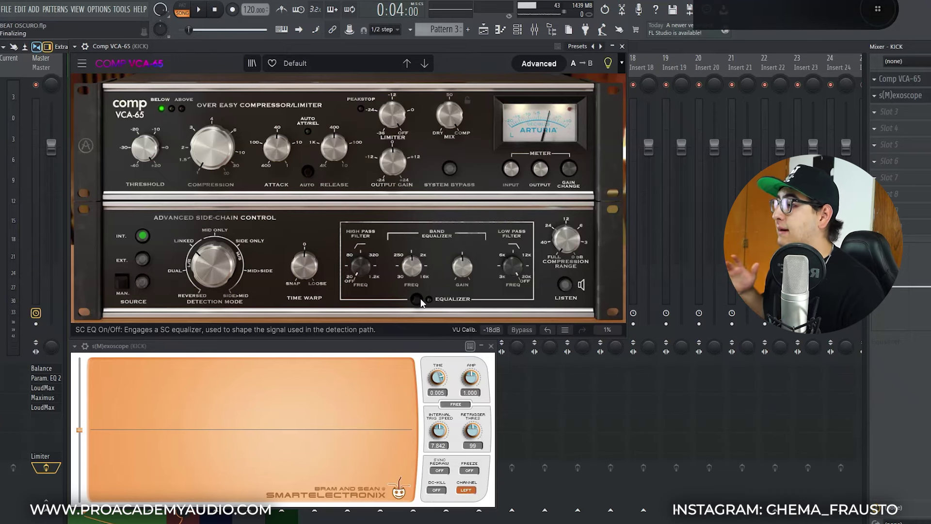
{"action": "key", "text": "space"}
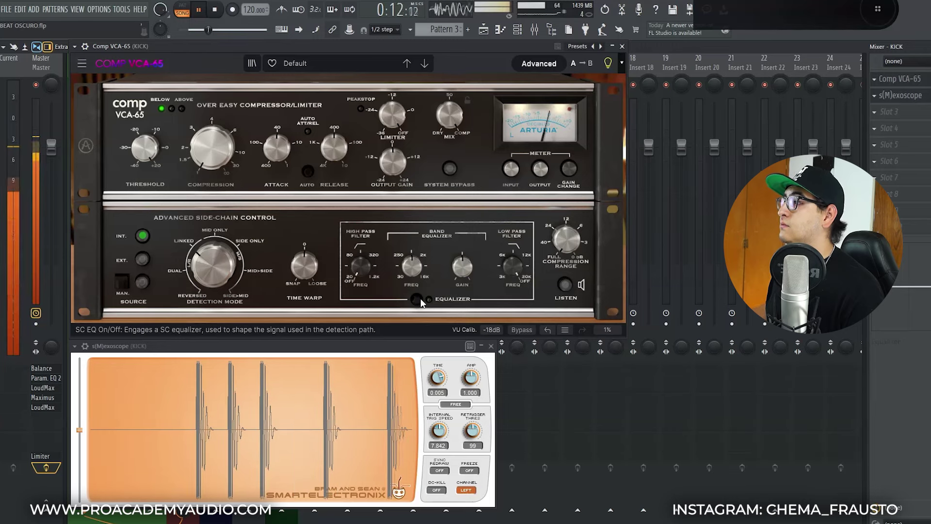
{"action": "key", "text": "space"}
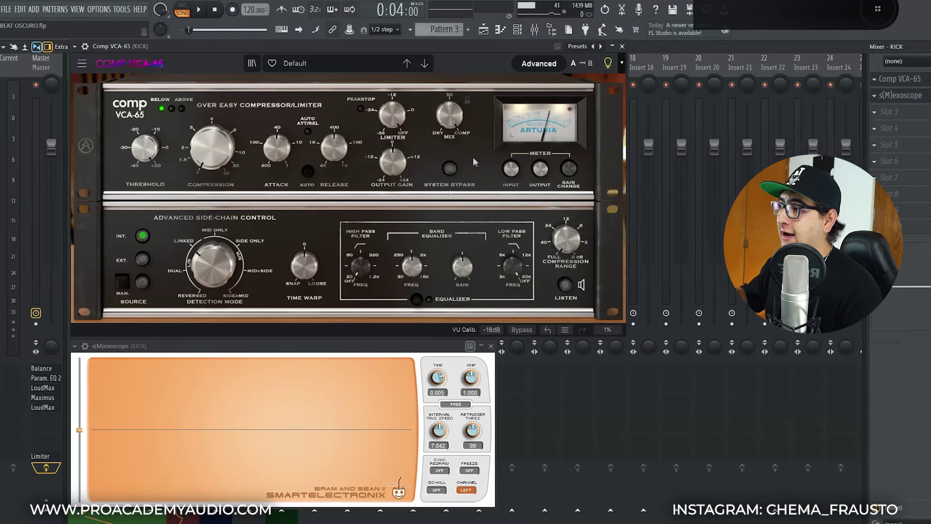
Switch on the side-chain equalizer and set the compression to its maximum with a 4000 dB/ms release.
{"action": "left_click", "coordinate": [417, 298]}
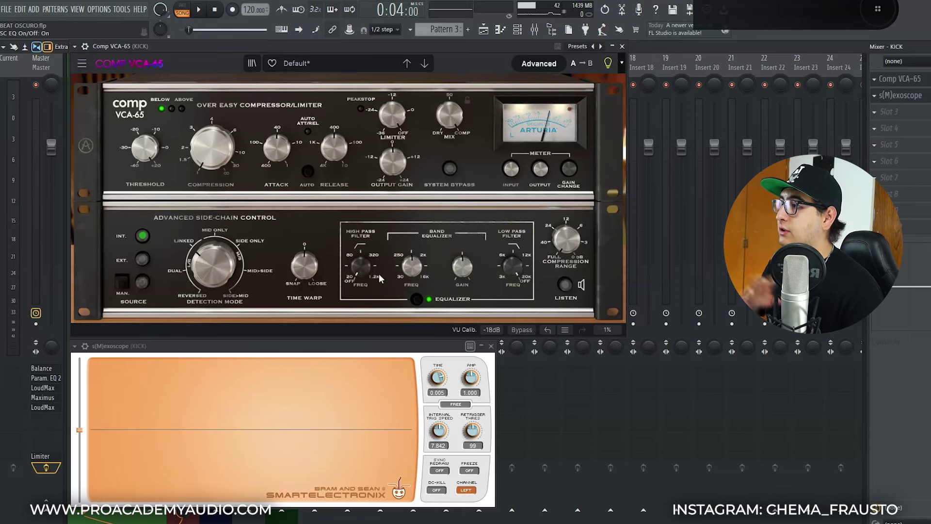
{"action": "left_click_drag", "start_coordinate": [362, 270], "coordinate": [362, 265]}
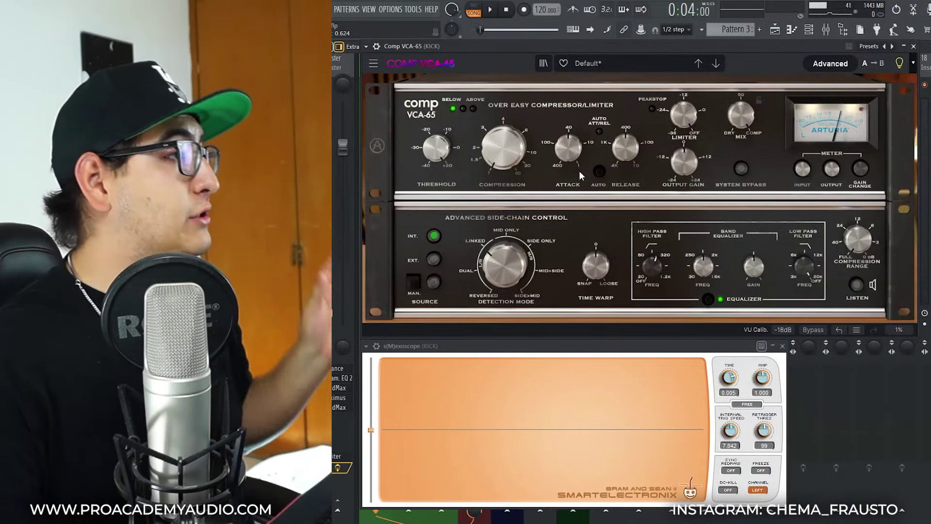
{"action": "left_click_drag", "start_coordinate": [515, 159], "coordinate": [515, 143]}
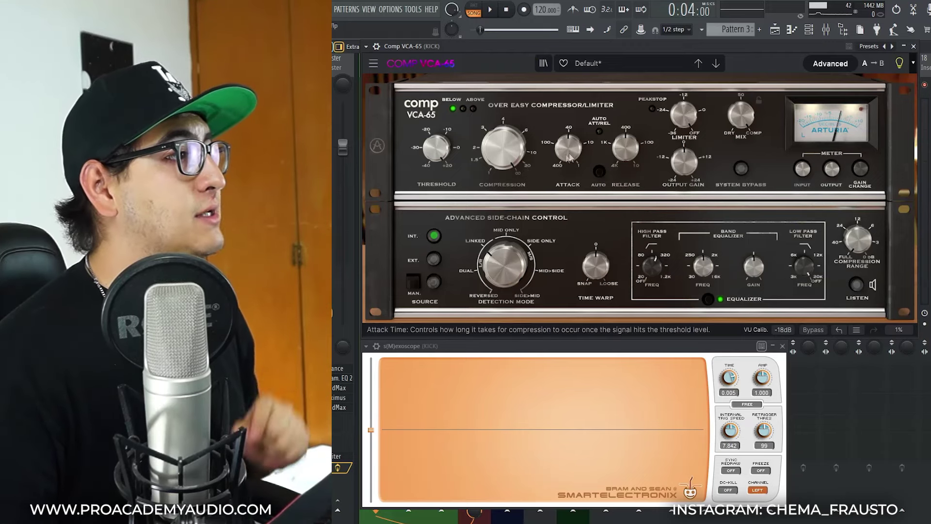
{"action": "left_click_drag", "start_coordinate": [625, 151], "coordinate": [625, 147]}
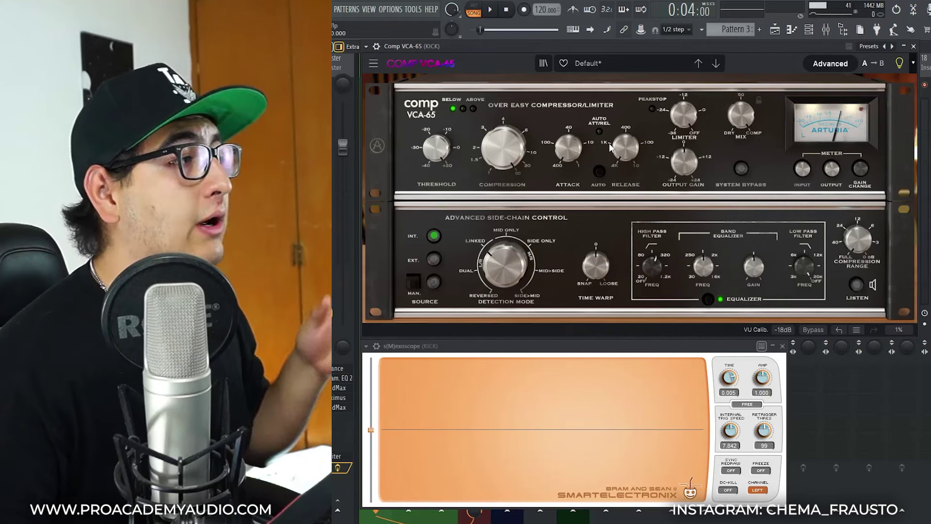
Lower the compressor threshold during playback so the kick is clearly compressed, and stop playback.
{"action": "mouse_move", "coordinate": [436, 148]}
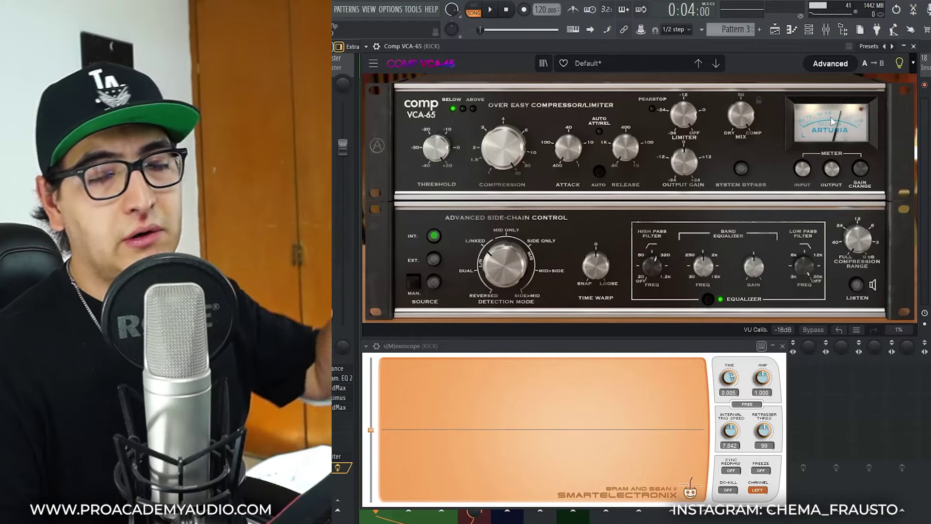
{"action": "left_click", "coordinate": [490, 10]}
{"action": "left_click_drag", "start_coordinate": [150, 147], "coordinate": [150, 241]}
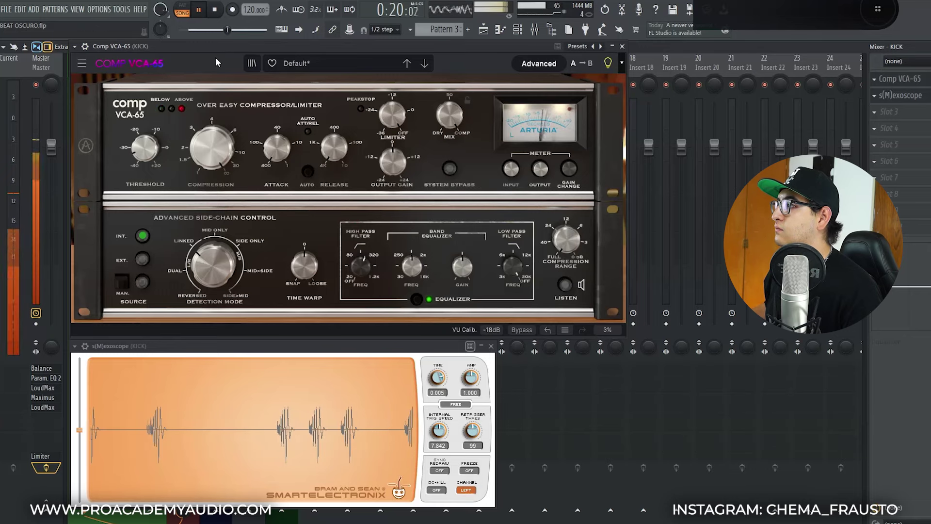
{"action": "key", "text": "space"}
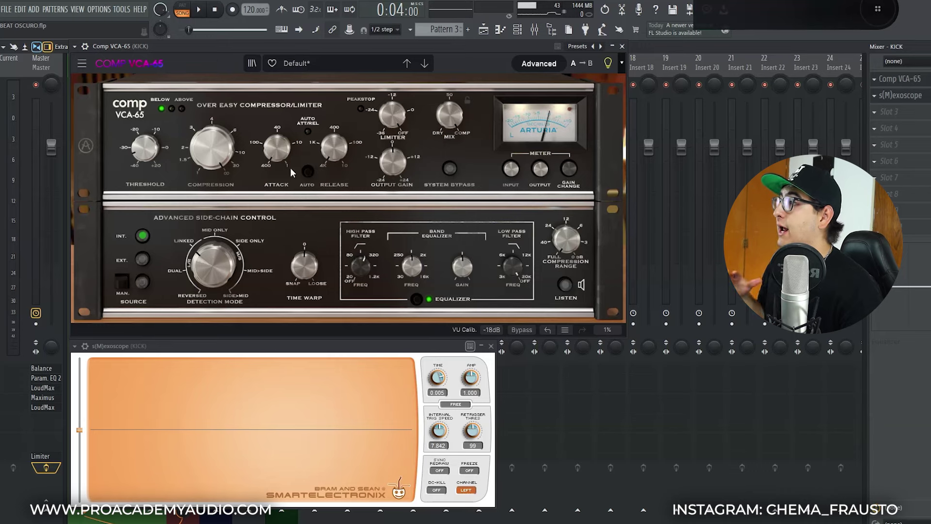
Slow the attack to about 41 dB/ms and set the threshold to -28.0 dB while the kick plays.
{"action": "mouse_move", "coordinate": [319, 158]}
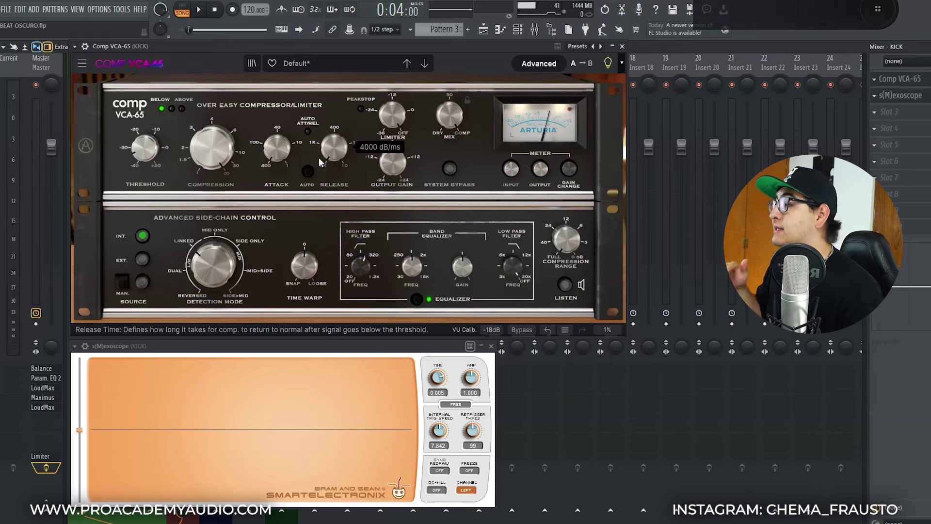
{"action": "mouse_move", "coordinate": [276, 147]}
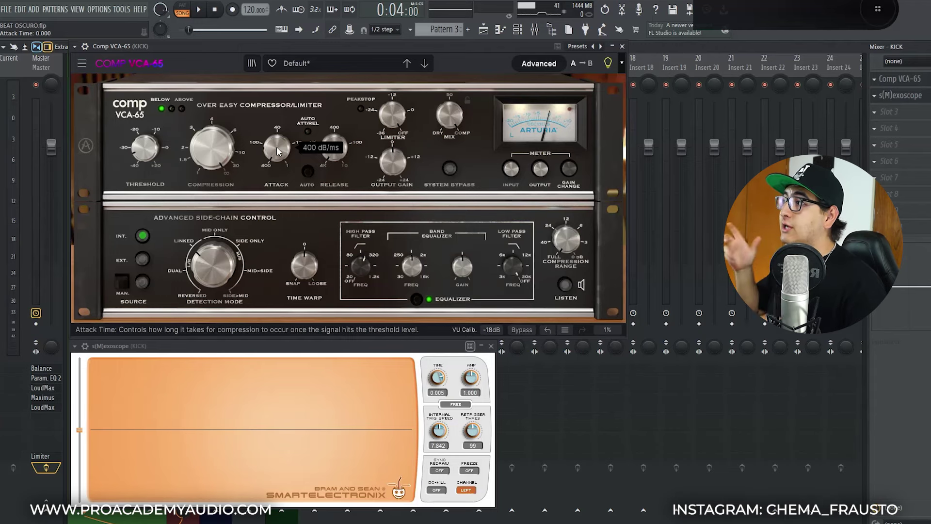
{"action": "key", "text": "space"}
{"action": "mouse_move", "coordinate": [277, 147]}
{"action": "left_mouse_down"}
{"action": "mouse_move", "coordinate": [277, 120]}
{"action": "mouse_move", "coordinate": [277, 147]}
{"action": "left_mouse_up"}
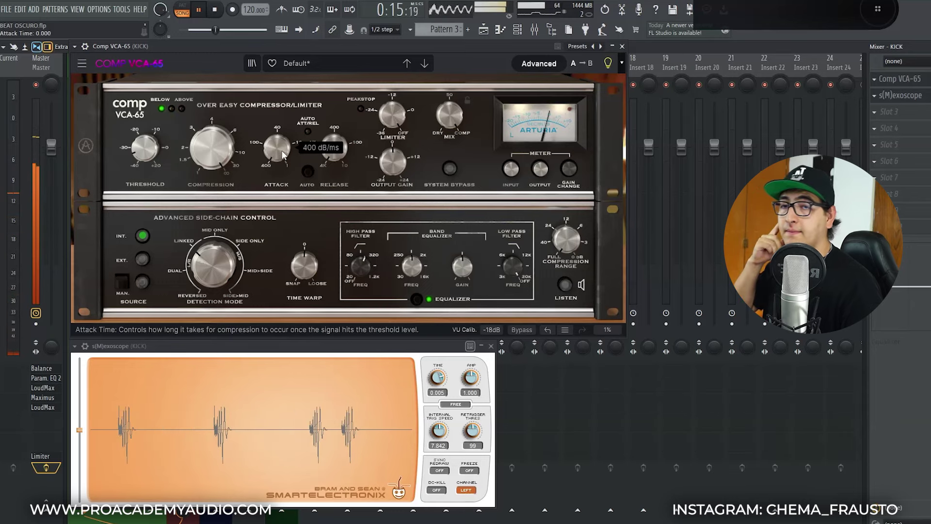
{"action": "left_click_drag", "start_coordinate": [284, 154], "coordinate": [283, 138]}
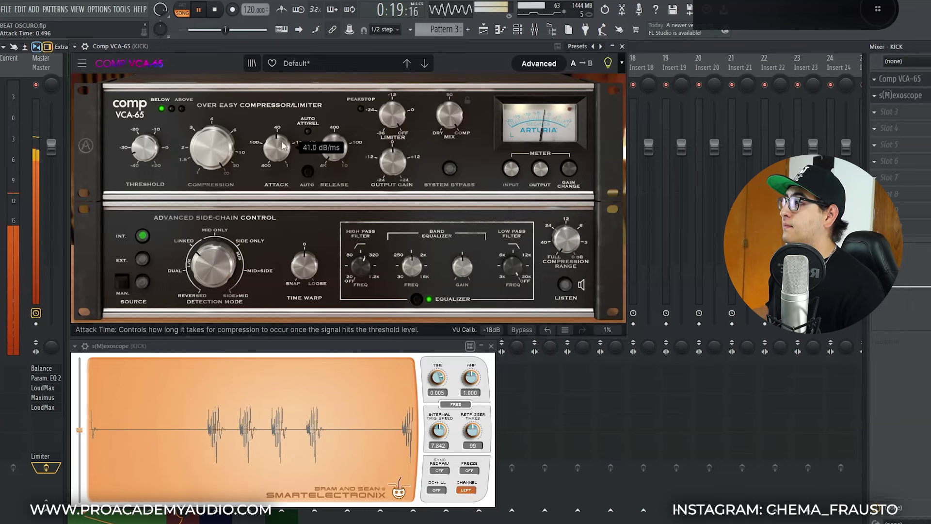
{"action": "left_click_drag", "start_coordinate": [145, 147], "coordinate": [145, 144]}
{"action": "left_click_drag", "start_coordinate": [277, 149], "coordinate": [277, 145]}
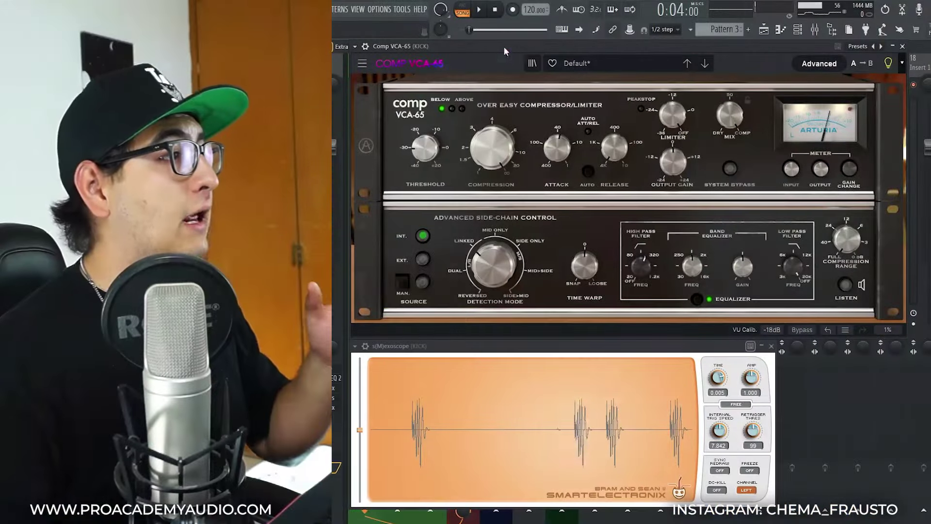
Test a 10.0 dB/ms release on the playing kick, and readjust the release time to 0.152.
{"action": "mouse_move", "coordinate": [615, 147]}
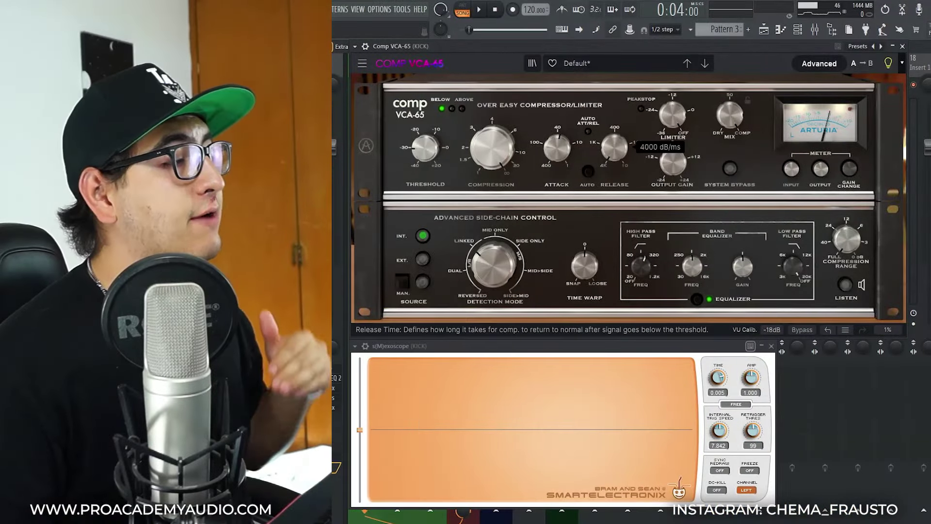
{"action": "mouse_move", "coordinate": [614, 147]}
{"action": "left_mouse_down"}
{"action": "mouse_move", "coordinate": [615, 63]}
{"action": "mouse_move", "coordinate": [611, 155]}
{"action": "left_mouse_up"}
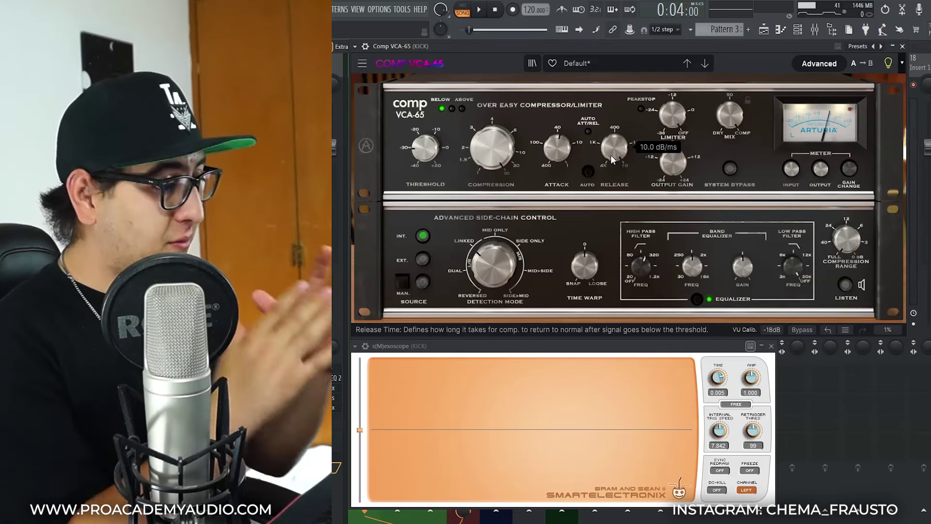
{"action": "key", "text": "space"}
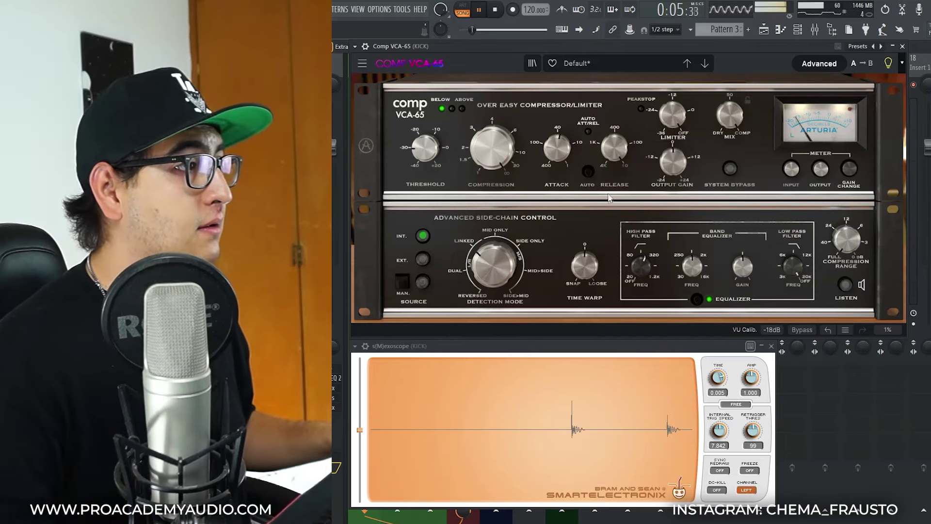
{"action": "mouse_move", "coordinate": [615, 148]}
{"action": "left_mouse_down"}
{"action": "mouse_move", "coordinate": [614, 138]}
{"action": "mouse_move", "coordinate": [618, 178]}
{"action": "mouse_move", "coordinate": [617, 155]}
{"action": "left_mouse_up"}
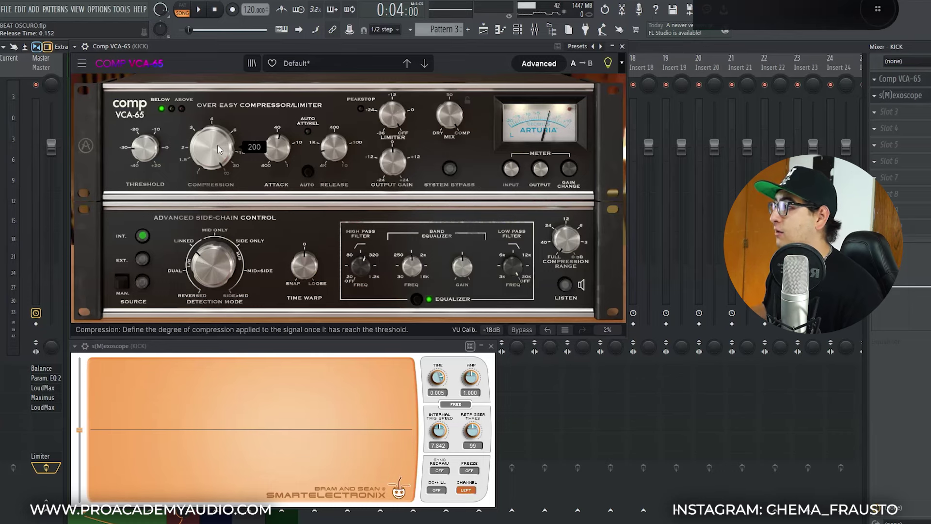
Reduce the compression to about 4 and raise the threshold to -26.6 dB while the kick plays.
{"action": "key", "text": "space"}
{"action": "left_click_drag", "start_coordinate": [219, 149], "coordinate": [219, 169]}
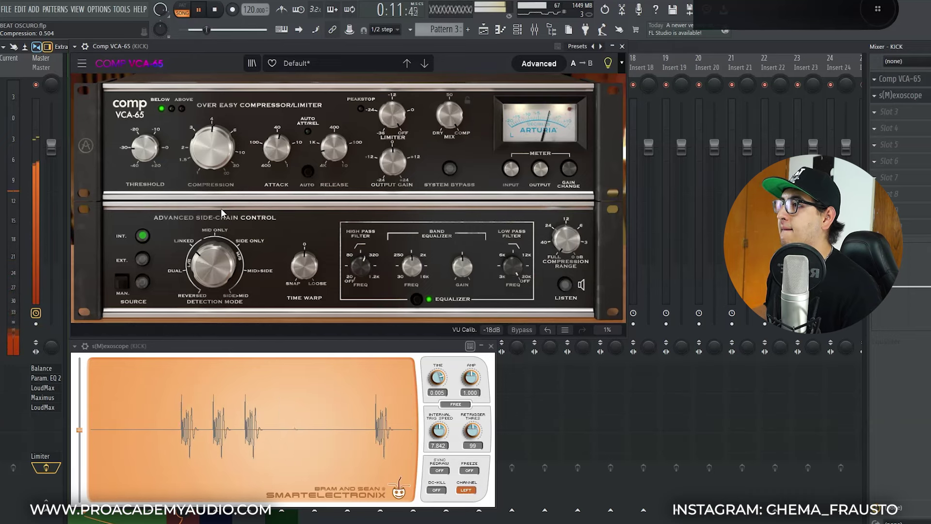
{"action": "mouse_move", "coordinate": [145, 163]}
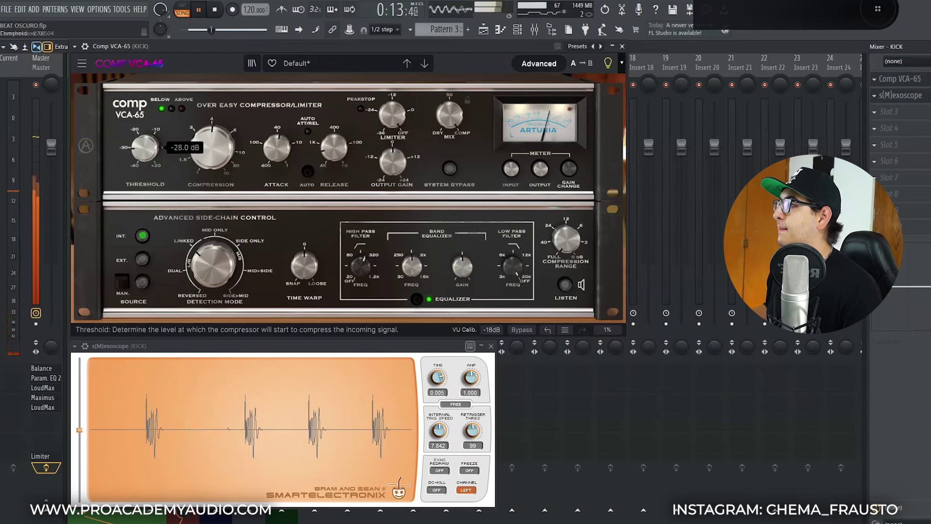
{"action": "left_click_drag", "start_coordinate": [145, 159], "coordinate": [145, 151]}
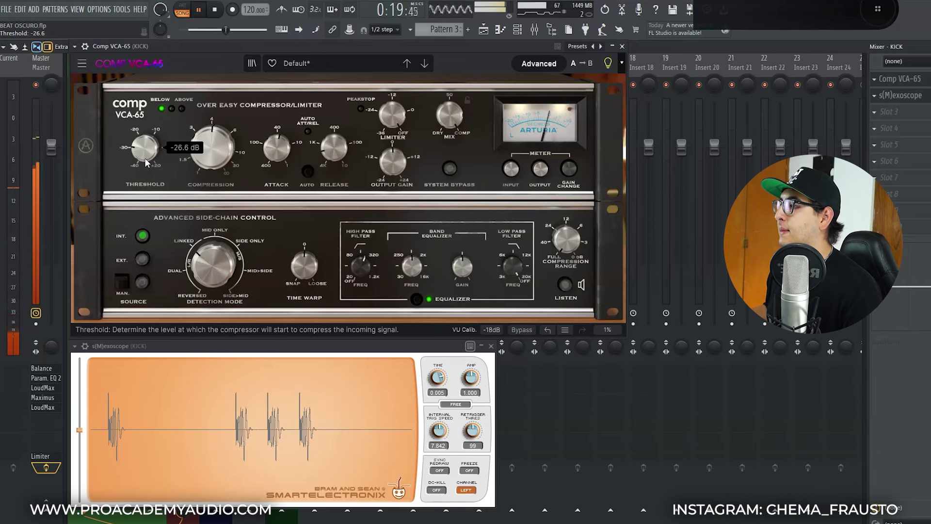
{"action": "key", "text": "space"}
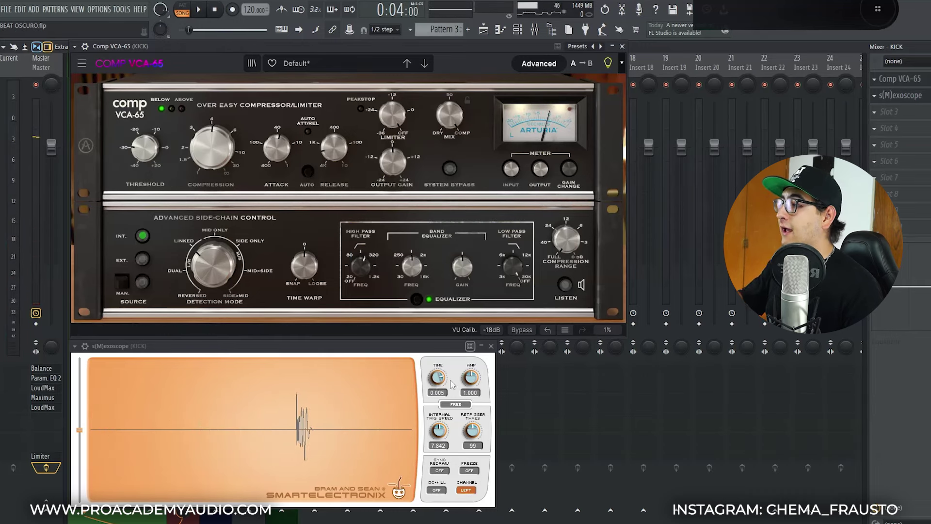
Compare the kick with the compressor bypassed and active during playback.
{"action": "left_click", "coordinate": [522, 330]}
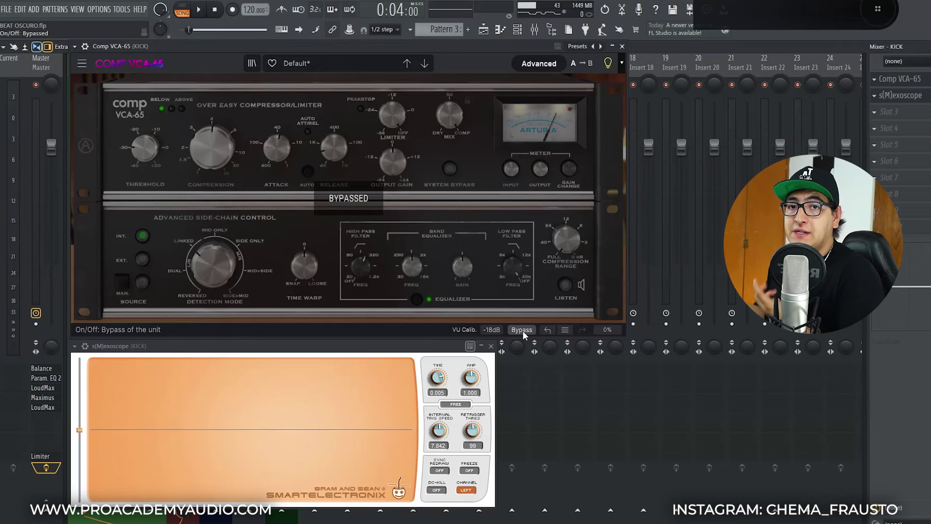
{"action": "key", "text": "space"}
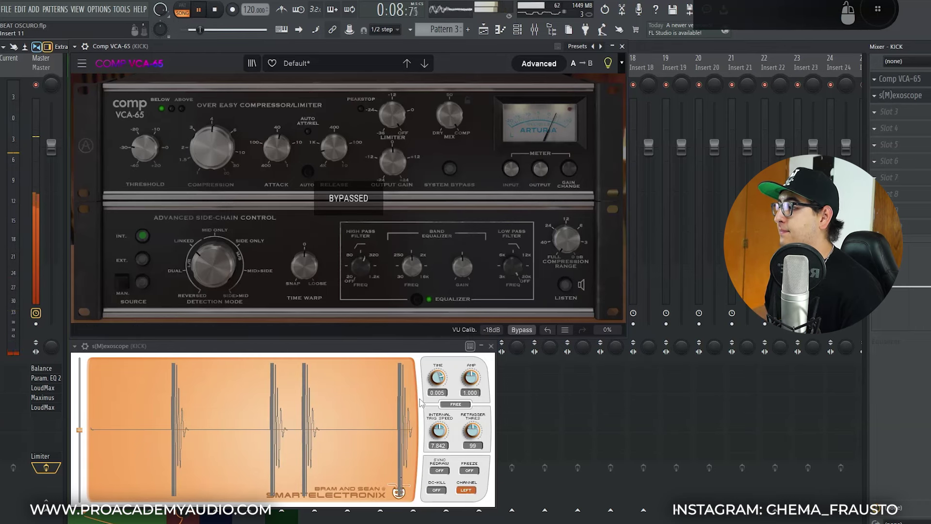
{"action": "left_click", "coordinate": [519, 330]}
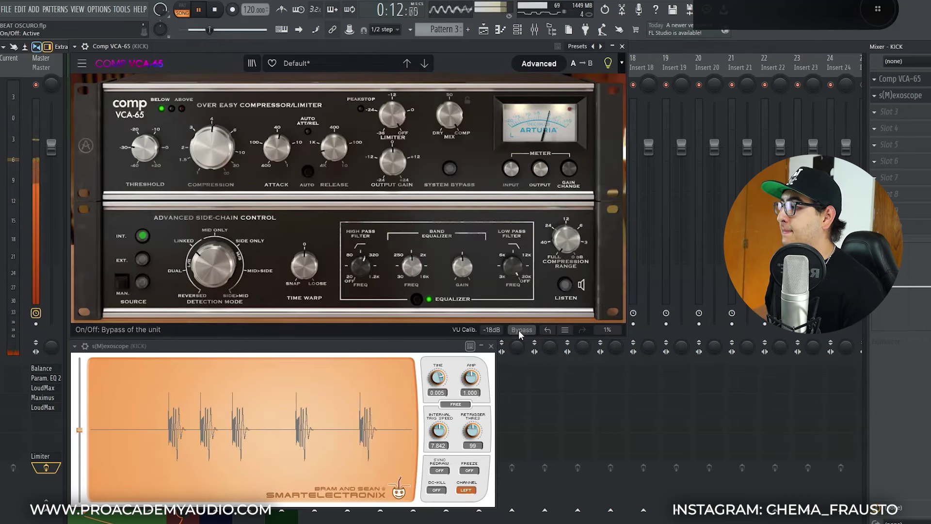
{"action": "key", "text": "space"}
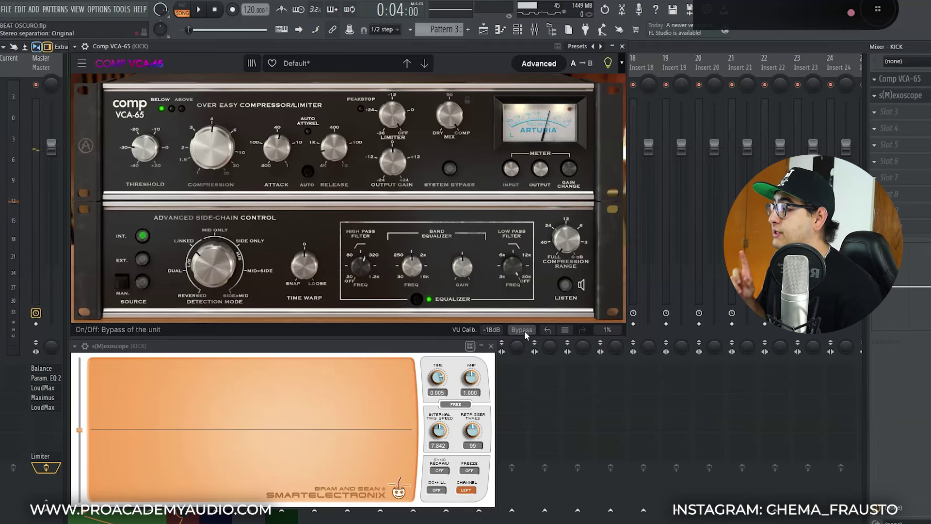
Raise the compressor's output gain and play the kick to check its level.
{"action": "mouse_move", "coordinate": [402, 172]}
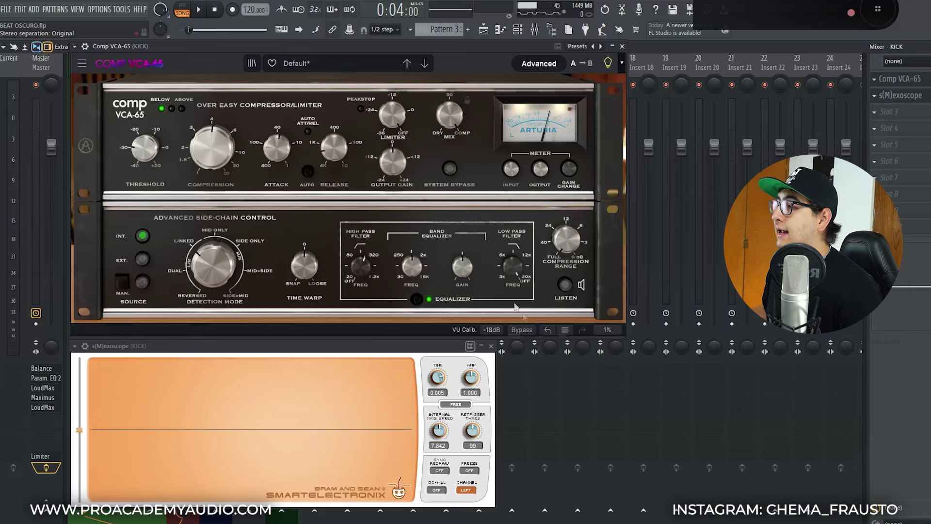
{"action": "mouse_move", "coordinate": [399, 159]}
{"action": "left_mouse_down"}
{"action": "mouse_move", "coordinate": [399, 139]}
{"action": "mouse_move", "coordinate": [399, 156]}
{"action": "left_mouse_up"}
{"action": "key", "text": "space"}
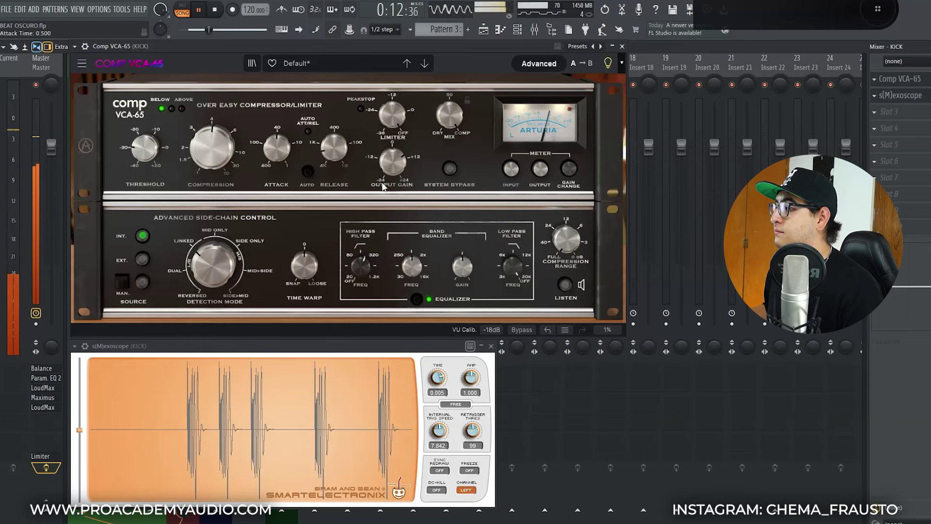
{"action": "key", "text": "space"}
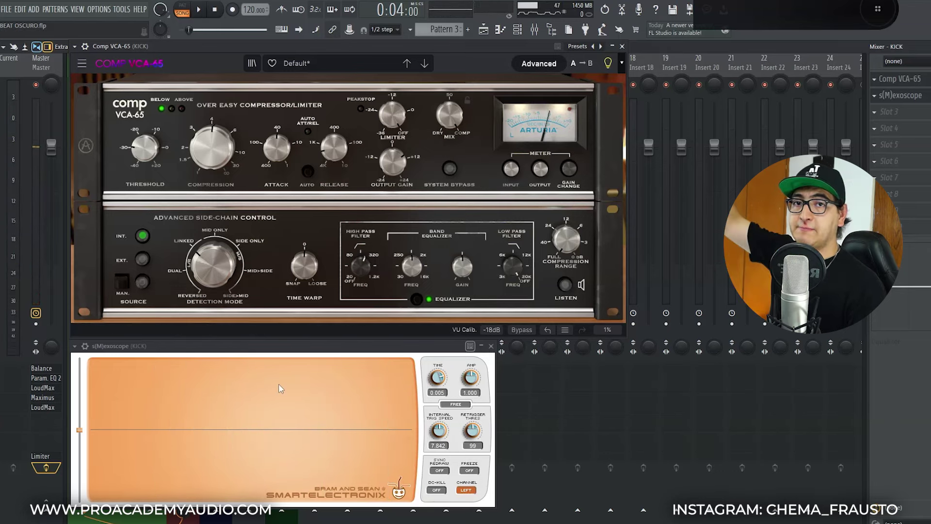
Try different limiter levels on the playing kick, down to -18.5 dB, and settle on -12.6 dB.
{"action": "left_click_drag", "start_coordinate": [392, 115], "coordinate": [393, 119]}
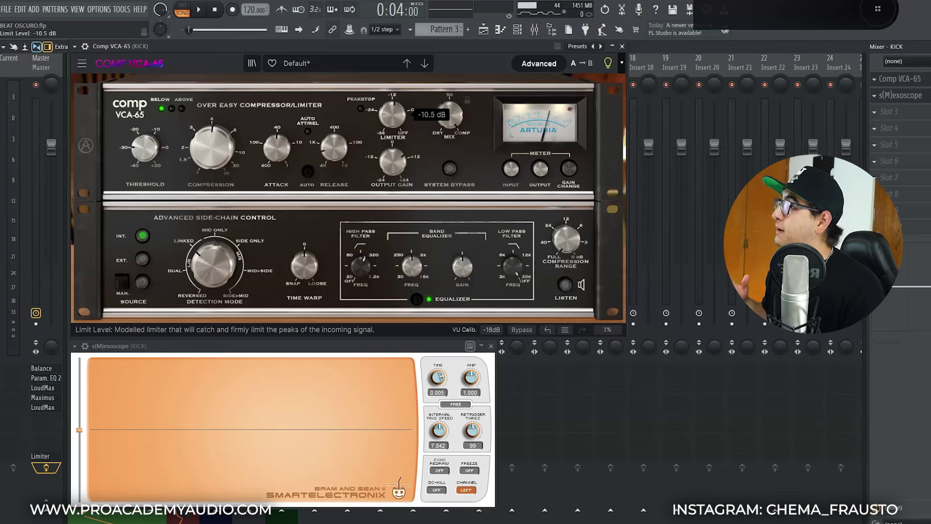
{"action": "key", "text": "space"}
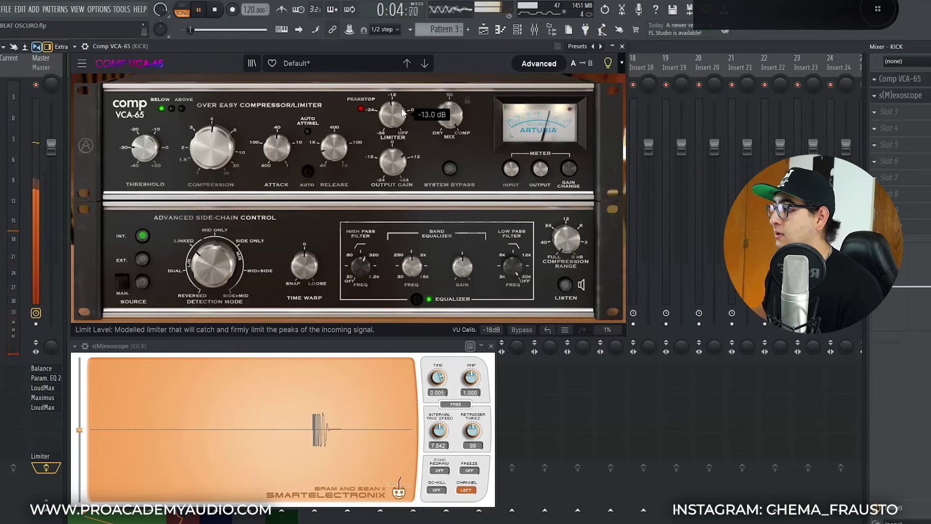
{"action": "left_click_drag", "start_coordinate": [392, 115], "coordinate": [392, 129]}
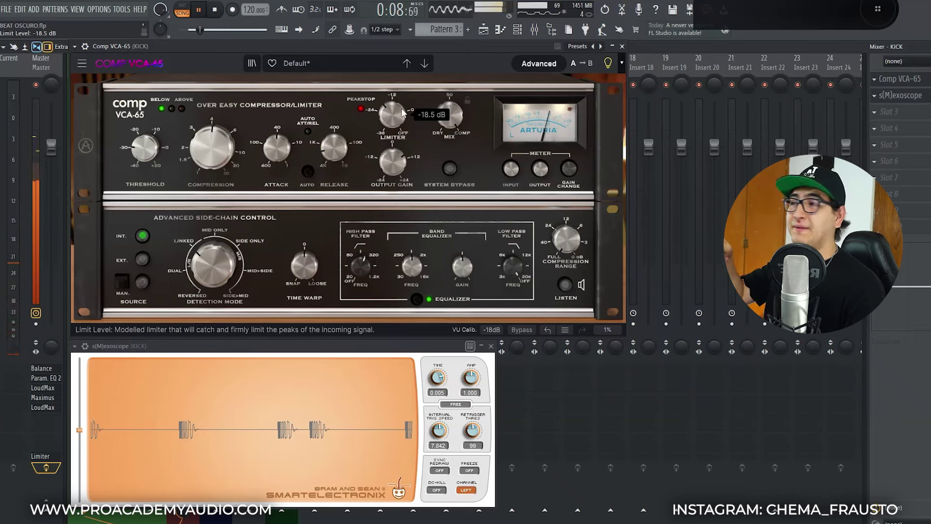
{"action": "left_click_drag", "start_coordinate": [402, 113], "coordinate": [402, 97]}
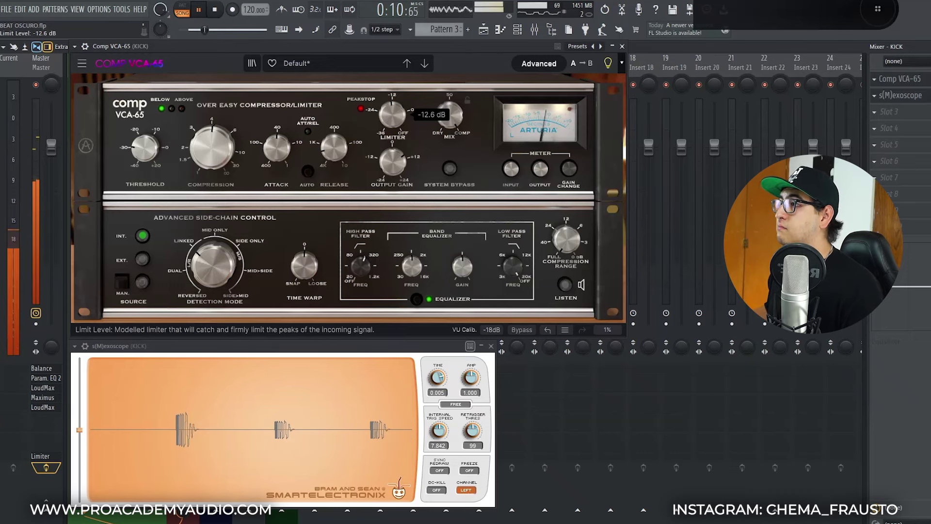
{"action": "key", "text": "space"}
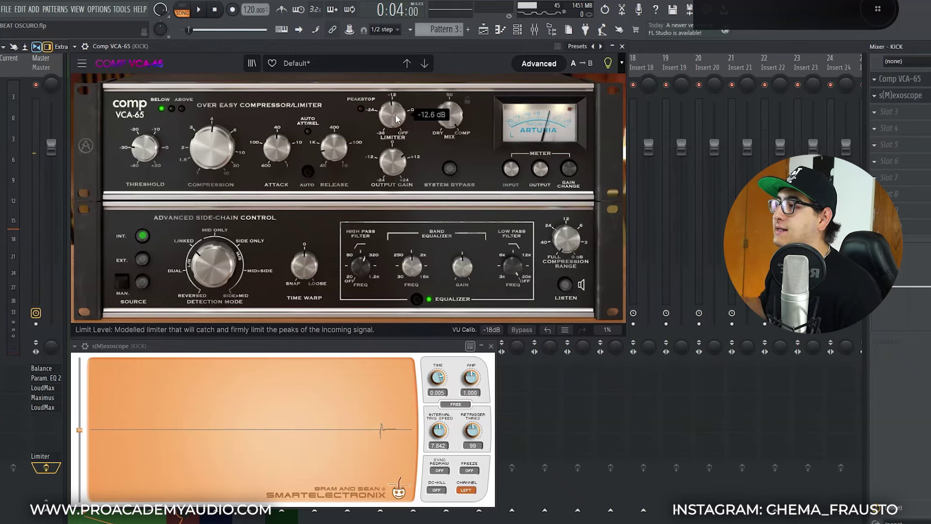
Raise the kick's limiter level to -1.18 dB and output gain to +10.1 dB during playback, and compare with the compressor bypassed.
{"action": "key", "text": "space"}
{"action": "left_click_drag", "start_coordinate": [396, 117], "coordinate": [395, 87]}
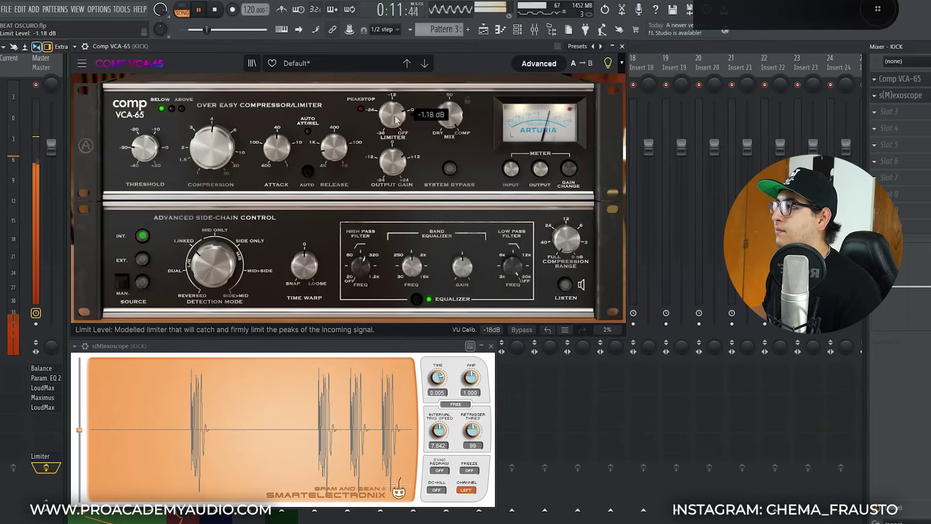
{"action": "mouse_move", "coordinate": [393, 162]}
{"action": "left_mouse_down"}
{"action": "mouse_move", "coordinate": [393, 146]}
{"action": "mouse_move", "coordinate": [396, 161]}
{"action": "left_mouse_up"}
{"action": "scroll", "coordinate": [396, 162], "scroll_direction": "up", "scroll_amount": 4}
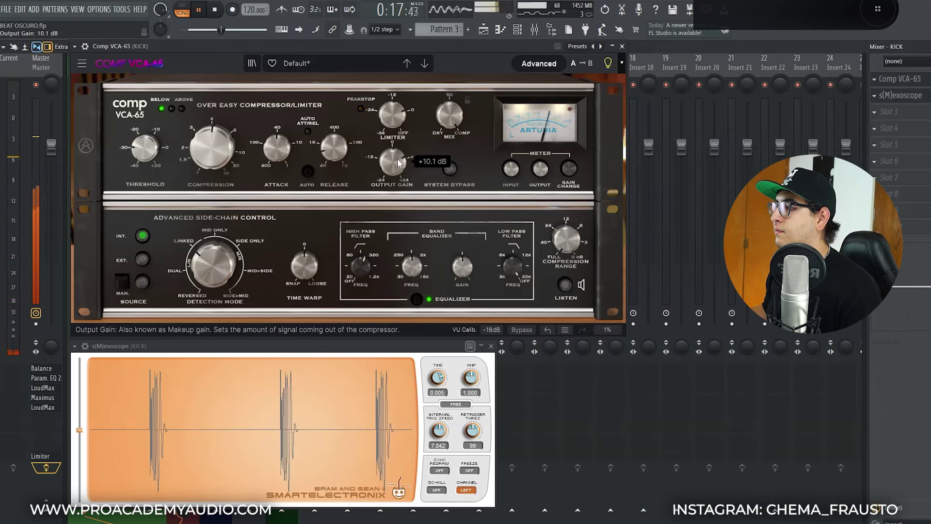
{"action": "left_click", "coordinate": [521, 330]}
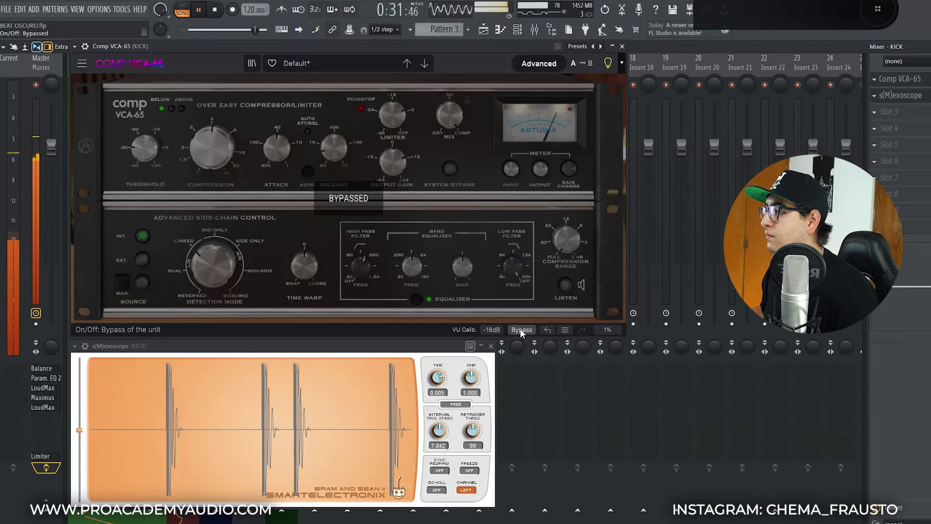
{"action": "left_click", "coordinate": [521, 330]}
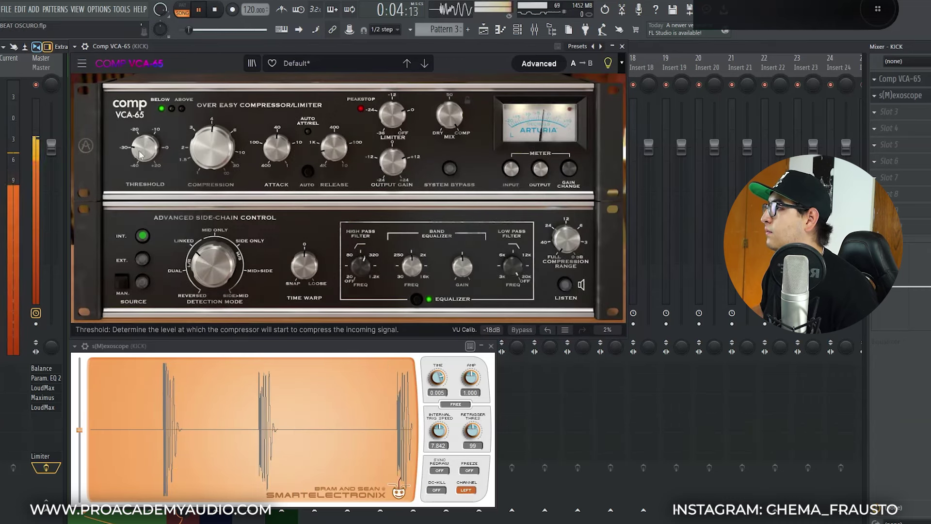
Set the kick's threshold to -16.0 dB, limiter to -1.30 dB and output gain to +7.42 dB, checking the result against bypass.
{"action": "left_click_drag", "start_coordinate": [140, 154], "coordinate": [140, 139]}
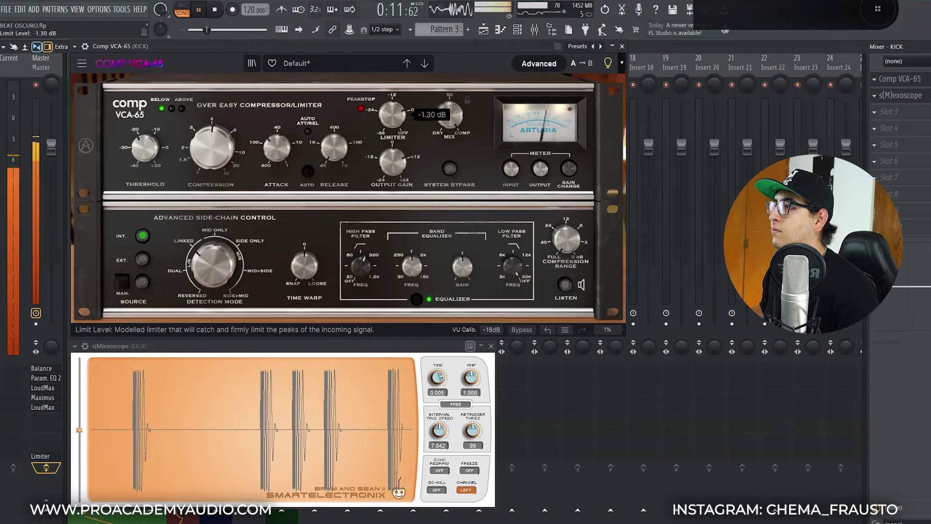
{"action": "left_click_drag", "start_coordinate": [393, 162], "coordinate": [396, 157]}
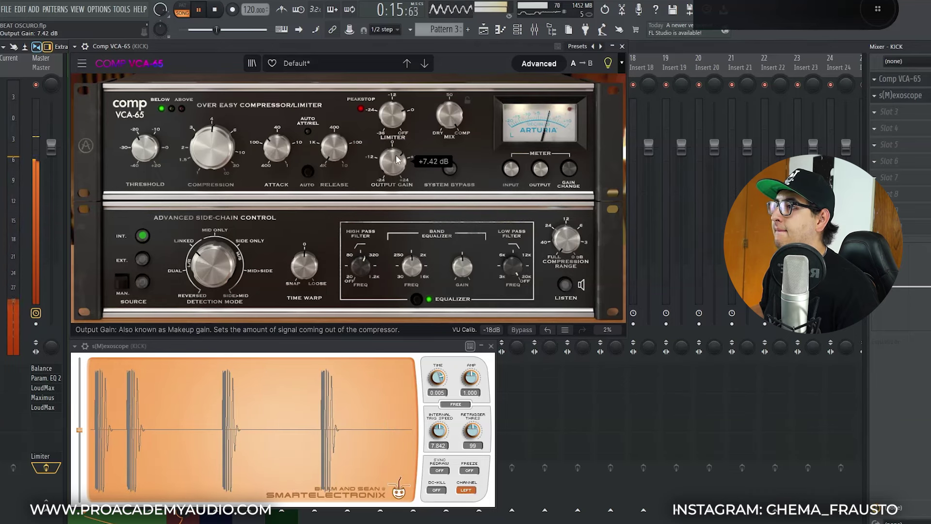
{"action": "left_click", "coordinate": [522, 330]}
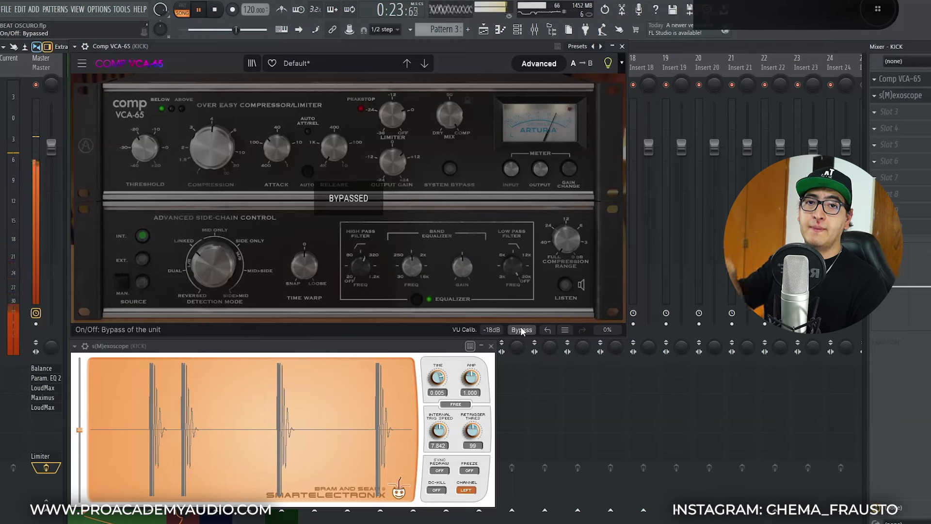
{"action": "left_click", "coordinate": [521, 330]}
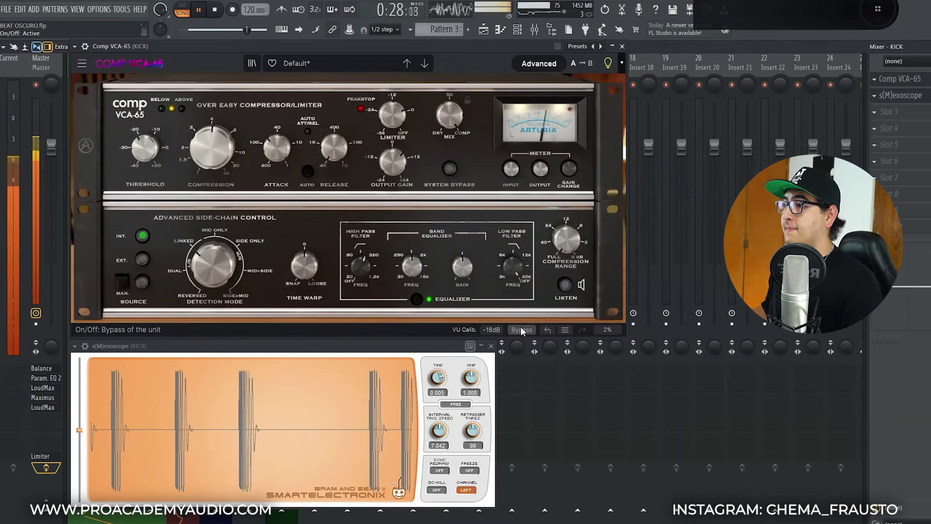
{"action": "key", "text": "space"}
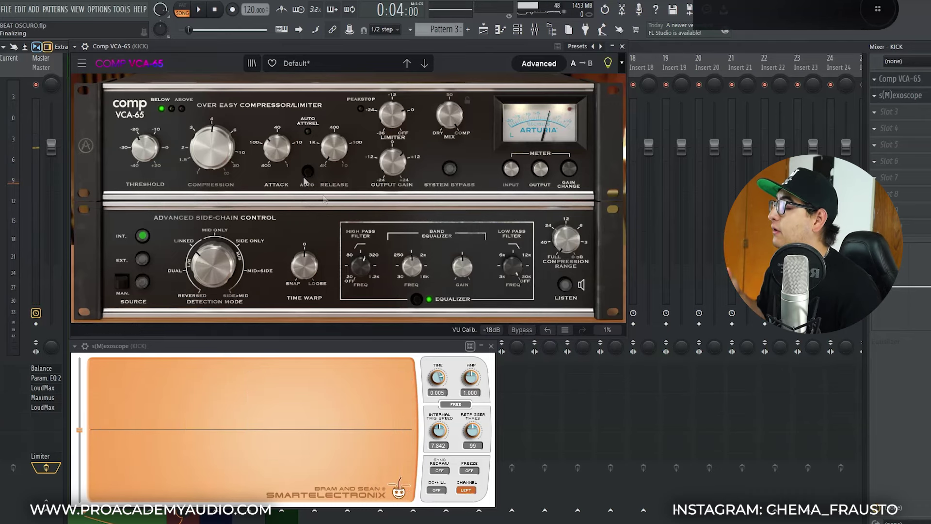
Fine-tune the kick's threshold to -15.5 dB and output gain to +7.80 dB.
{"action": "mouse_move", "coordinate": [149, 140]}
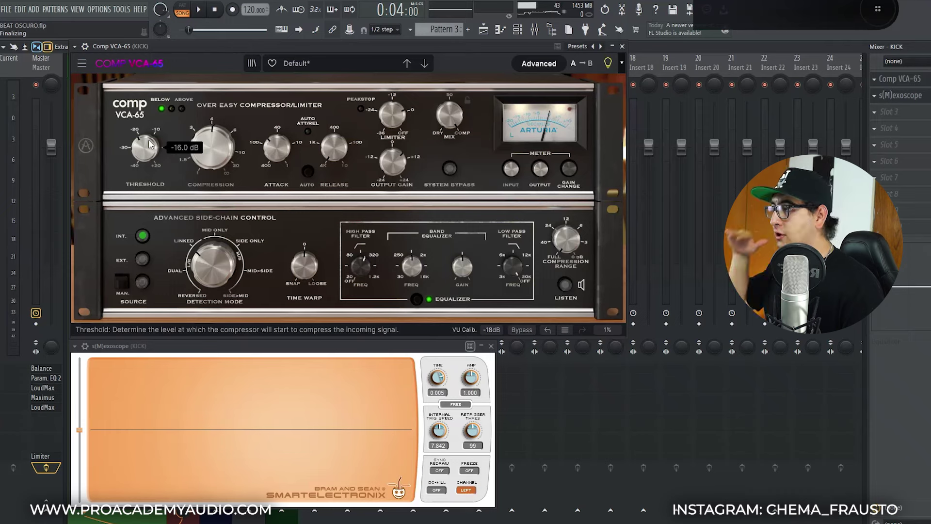
{"action": "mouse_move", "coordinate": [149, 138]}
{"action": "left_mouse_down"}
{"action": "mouse_move", "coordinate": [148, 150]}
{"action": "mouse_move", "coordinate": [148, 138]}
{"action": "left_mouse_up"}
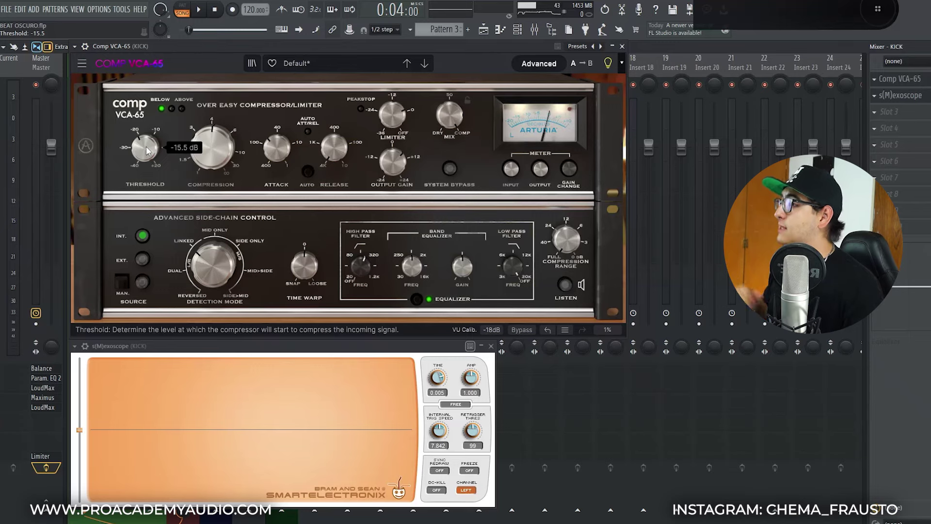
{"action": "key", "text": "space"}
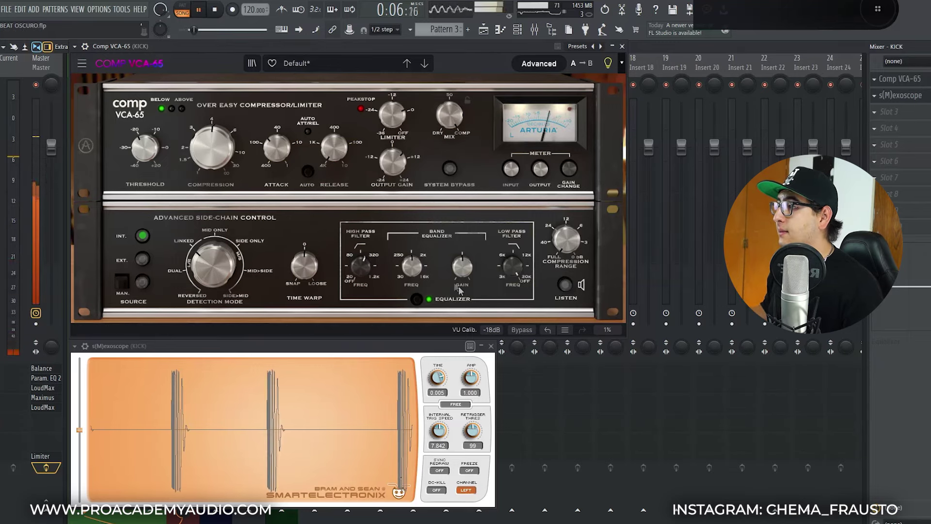
{"action": "left_click_drag", "start_coordinate": [393, 162], "coordinate": [393, 159]}
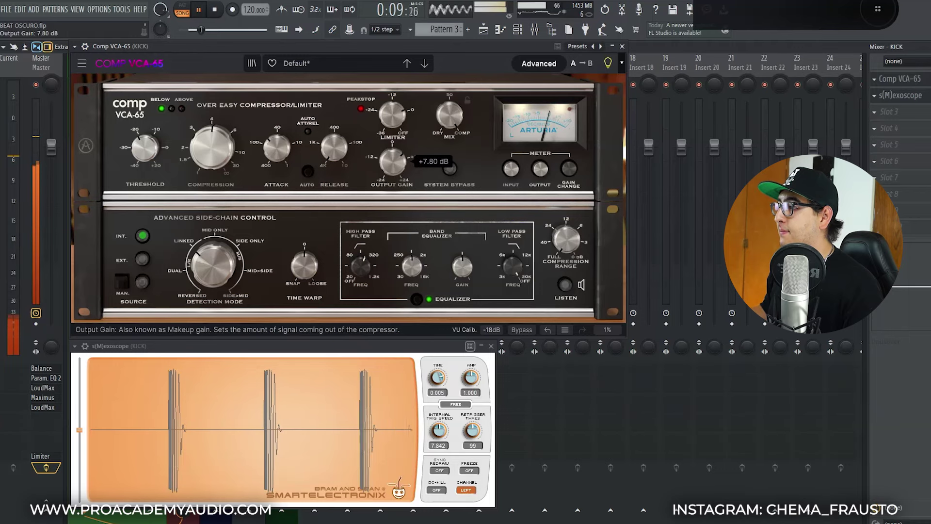
Compare the playing kick's waveform with the compressor bypassed and active, ending playback after the check.
{"action": "left_click", "coordinate": [521, 330]}
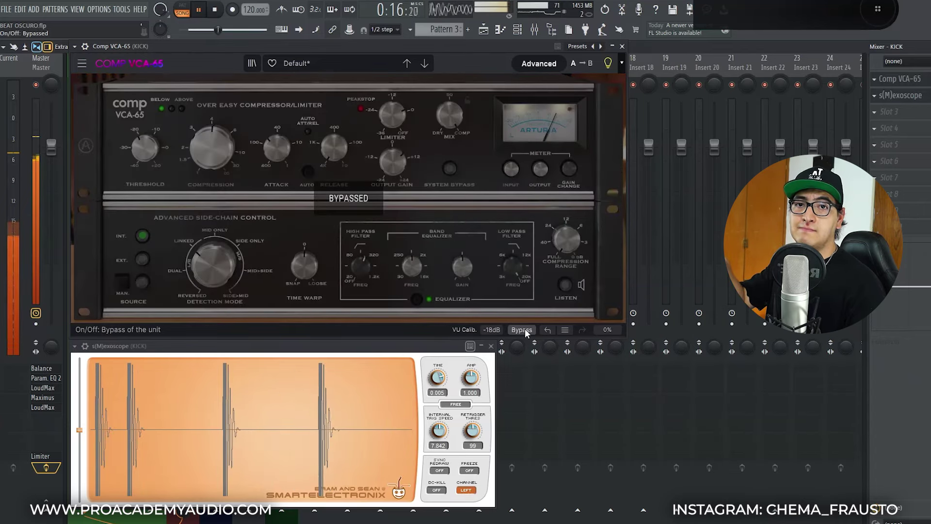
{"action": "left_click", "coordinate": [526, 331]}
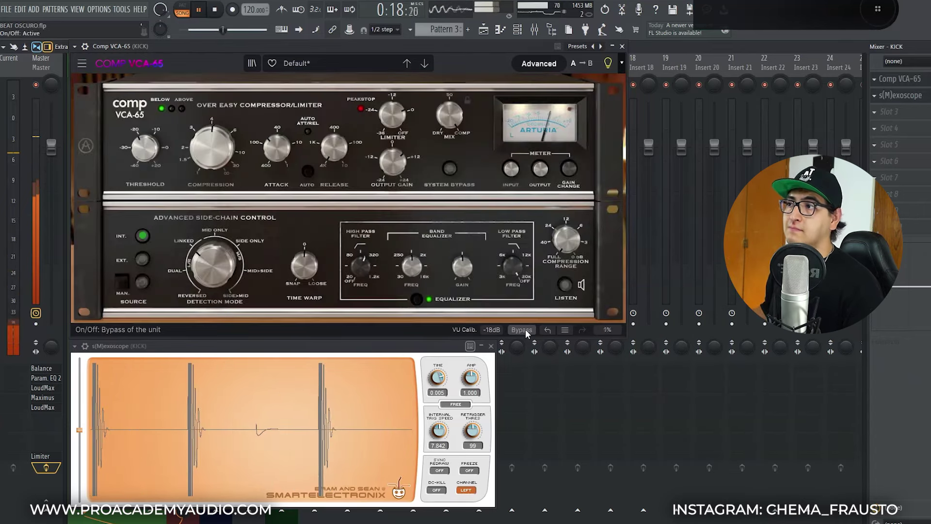
{"action": "key", "text": "space"}
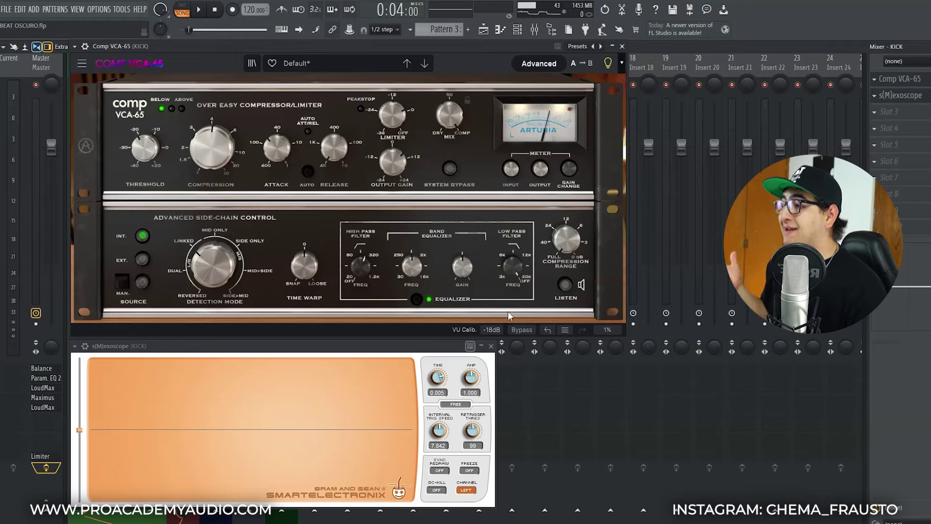
Close the kick's compressor and oscilloscope and open the Comp VCA-65 and s(M)exoscope on the CLAP mixer track.
{"action": "left_click", "coordinate": [492, 346]}
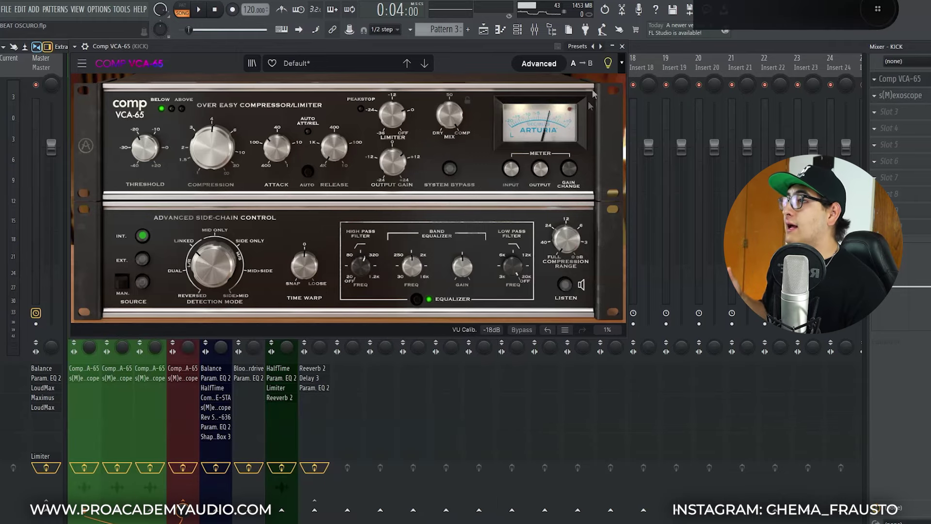
{"action": "left_click", "coordinate": [622, 47]}
{"action": "left_click", "coordinate": [113, 71]}
{"action": "left_click", "coordinate": [118, 368]}
{"action": "left_click", "coordinate": [120, 378]}
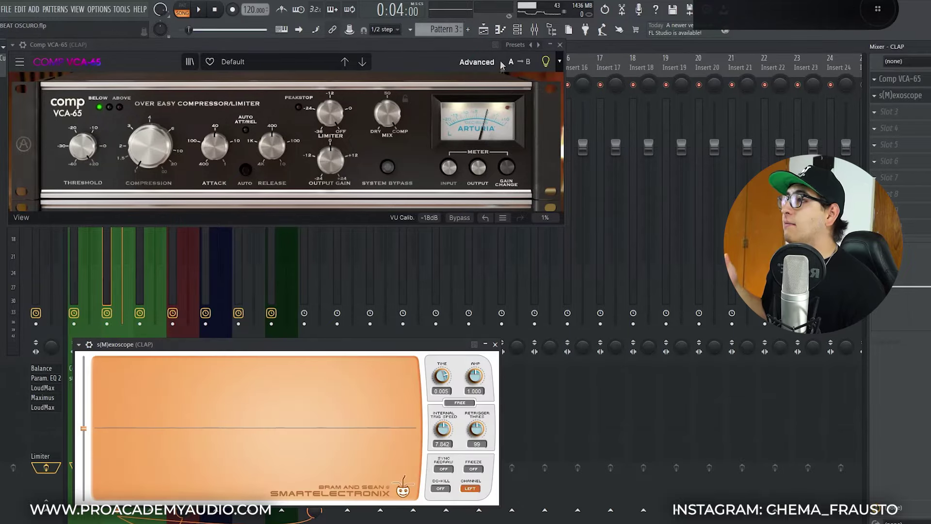
Show the advanced side-chain controls of the clap's compressor, switch on the equalizer and raise the high-pass filter frequency.
{"action": "left_click", "coordinate": [477, 62]}
{"action": "left_click", "coordinate": [355, 297]}
{"action": "left_click_drag", "start_coordinate": [298, 264], "coordinate": [298, 258]}
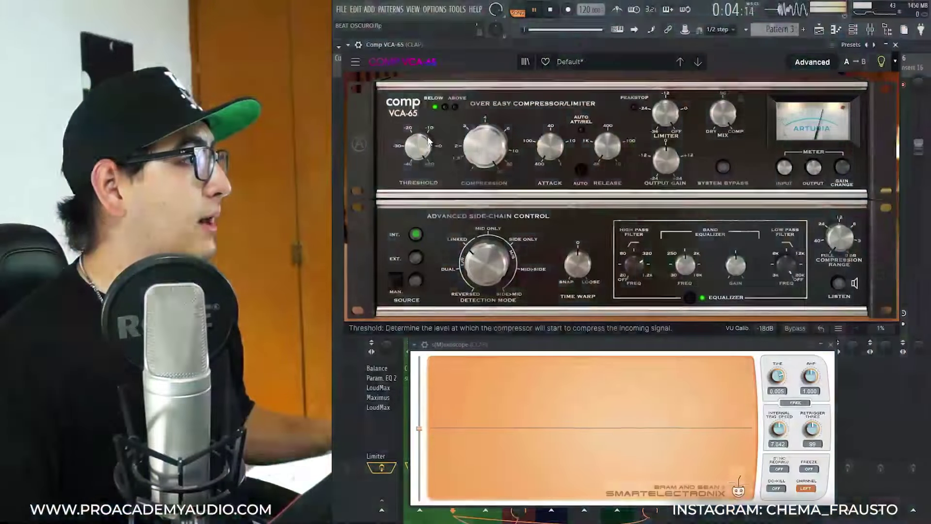
Lower the clap's threshold to -26.3 dB and adjust the attack and release while it plays.
{"action": "left_click_drag", "start_coordinate": [83, 146], "coordinate": [82, 141]}
{"action": "left_click_drag", "start_coordinate": [419, 146], "coordinate": [418, 196]}
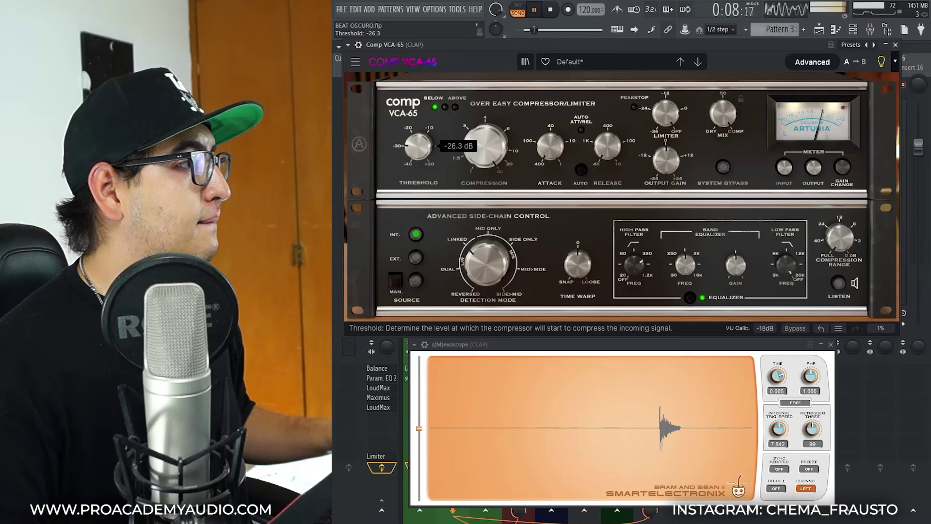
{"action": "left_click_drag", "start_coordinate": [552, 146], "coordinate": [607, 140]}
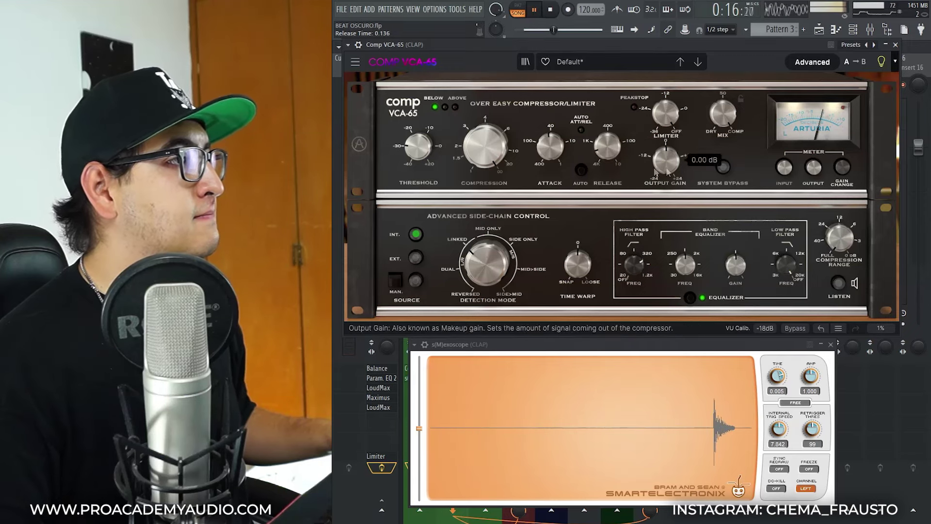
Raise the clap's threshold to -18.6 dB and compare the sound with the compressor bypassed and active.
{"action": "left_click_drag", "start_coordinate": [418, 146], "coordinate": [418, 139]}
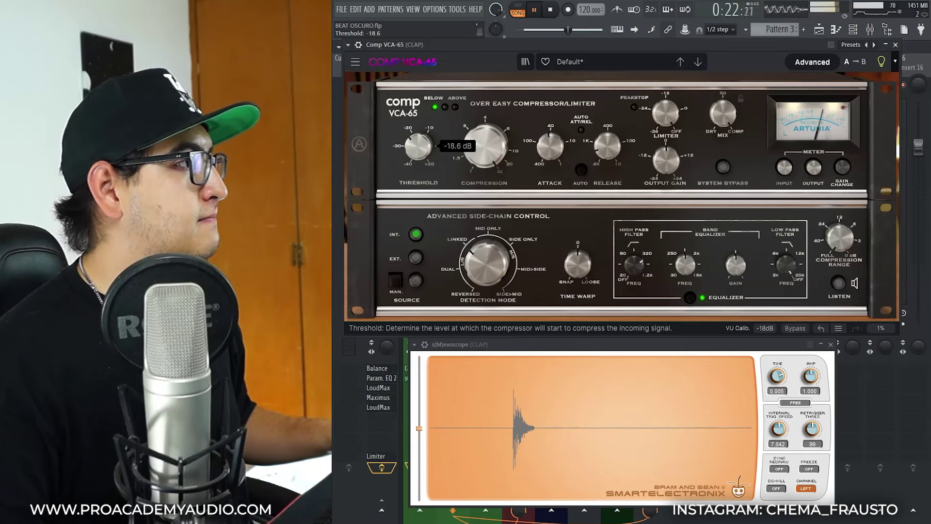
{"action": "left_click", "coordinate": [793, 328]}
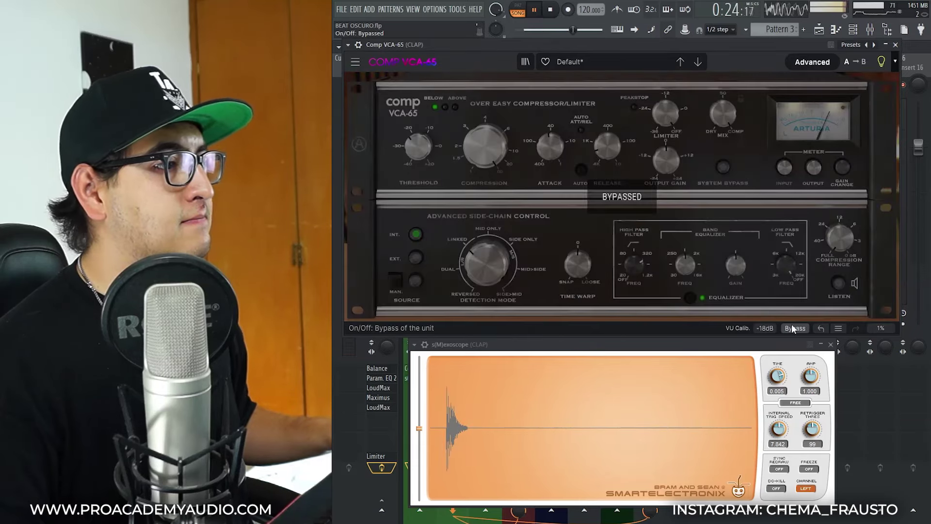
{"action": "left_click", "coordinate": [796, 329]}
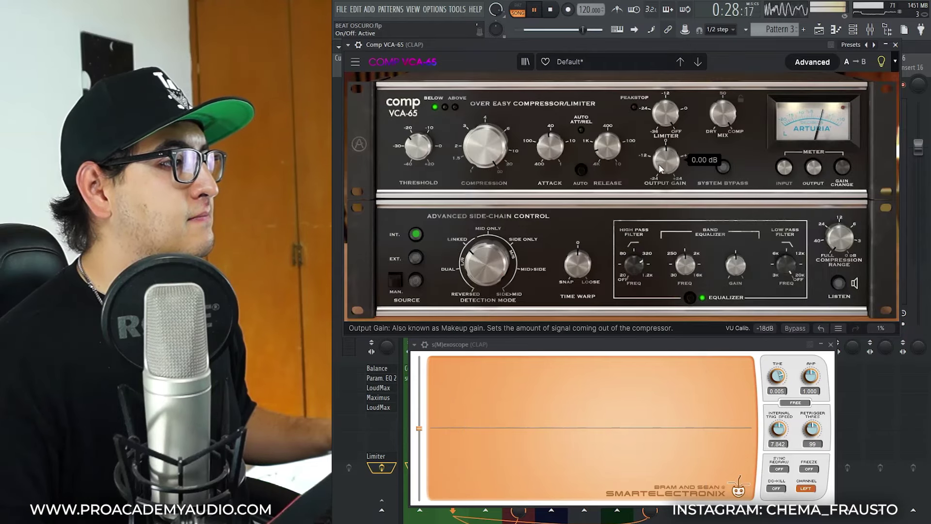
Lower the clap's limiter level and raise the output gain to about +5.18 dB during playback.
{"action": "key", "text": "space"}
{"action": "mouse_move", "coordinate": [666, 115]}
{"action": "left_mouse_down"}
{"action": "mouse_move", "coordinate": [666, 128]}
{"action": "mouse_move", "coordinate": [666, 118]}
{"action": "left_mouse_up"}
{"action": "key", "text": "space"}
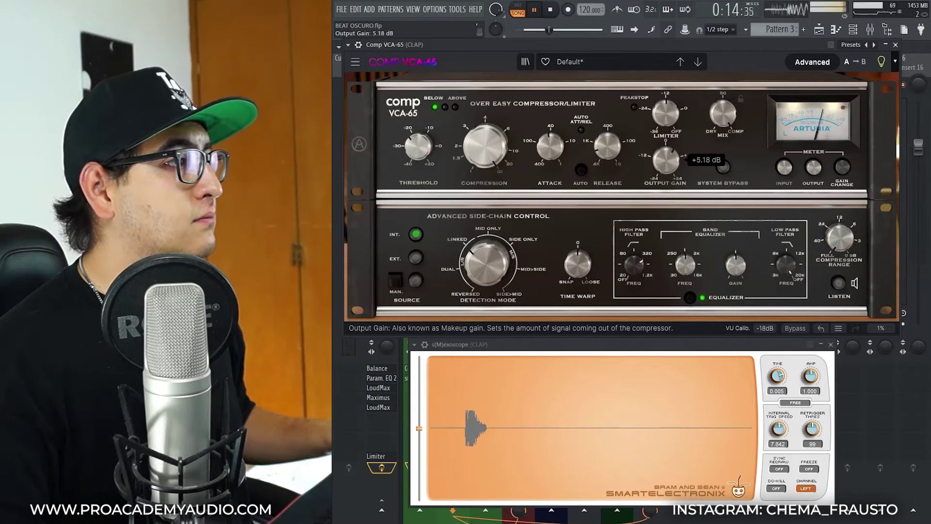
{"action": "left_click_drag", "start_coordinate": [666, 160], "coordinate": [666, 158]}
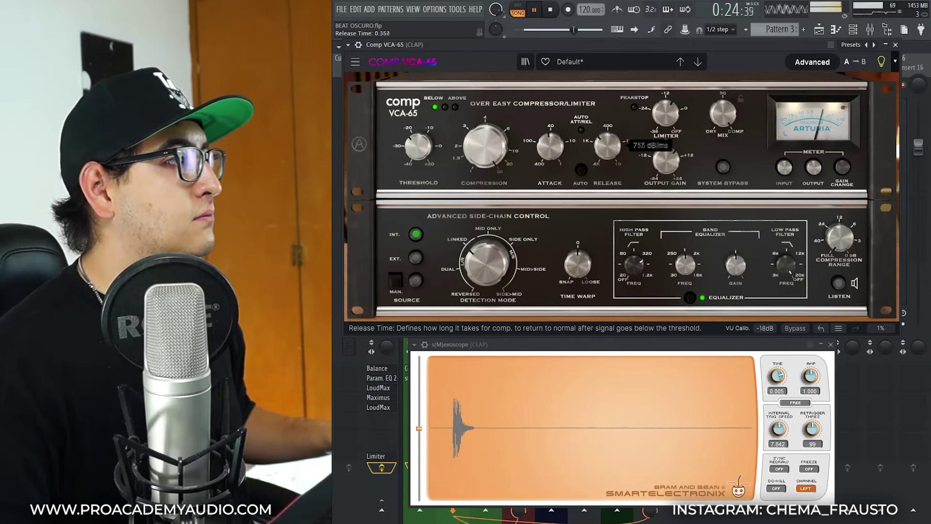
Try different release times on the playing clap and compare the waveform with the compressor bypassed.
{"action": "left_click_drag", "start_coordinate": [608, 146], "coordinate": [607, 176]}
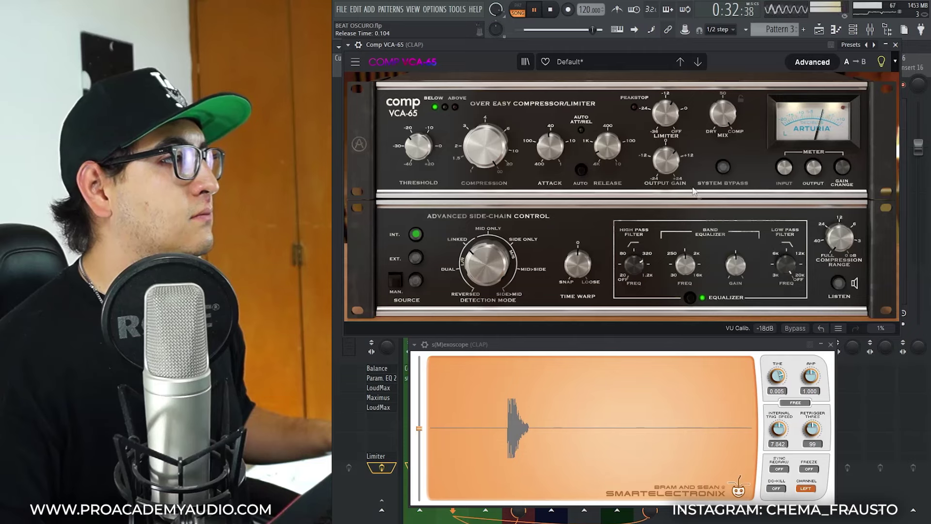
{"action": "left_click", "coordinate": [798, 328]}
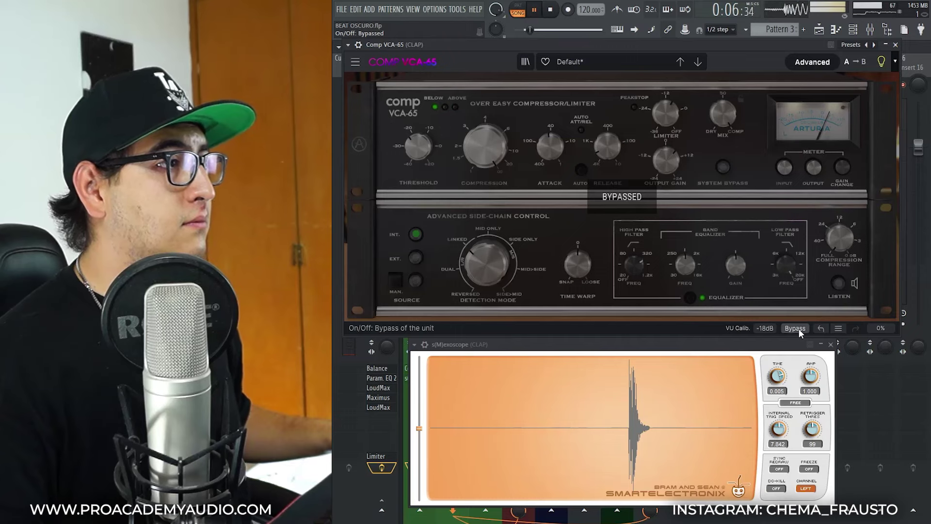
{"action": "left_click", "coordinate": [799, 327]}
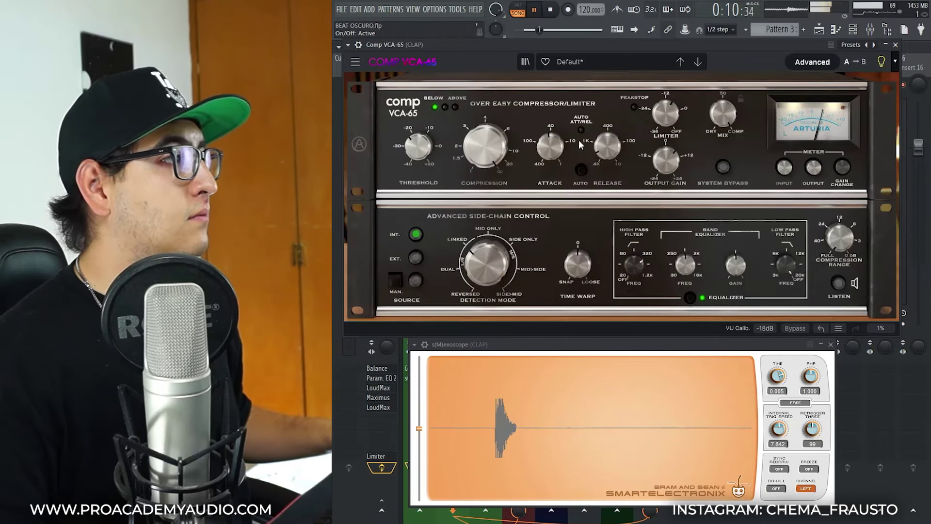
Raise the clap's output gain to 8.83 dB, readjust the limiter slightly and stop playback.
{"action": "left_click_drag", "start_coordinate": [658, 174], "coordinate": [658, 165]}
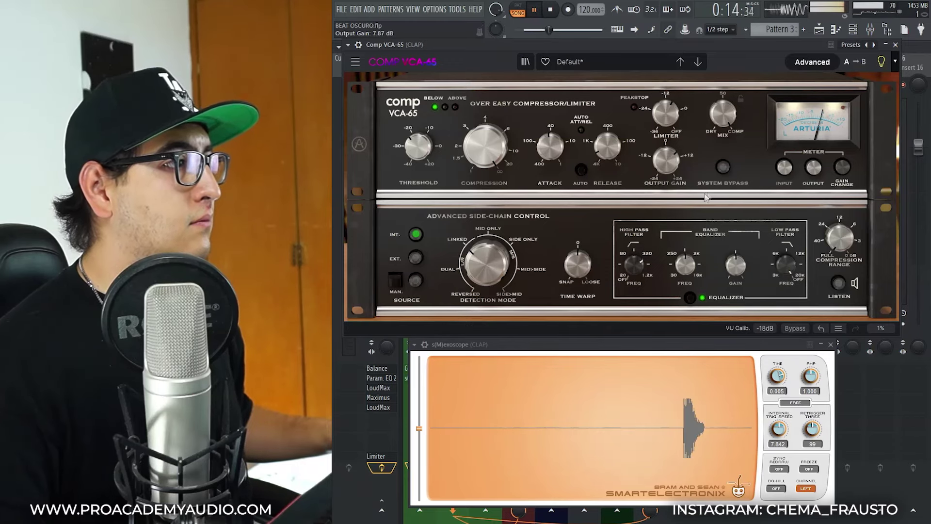
{"action": "left_click_drag", "start_coordinate": [667, 114], "coordinate": [667, 112]}
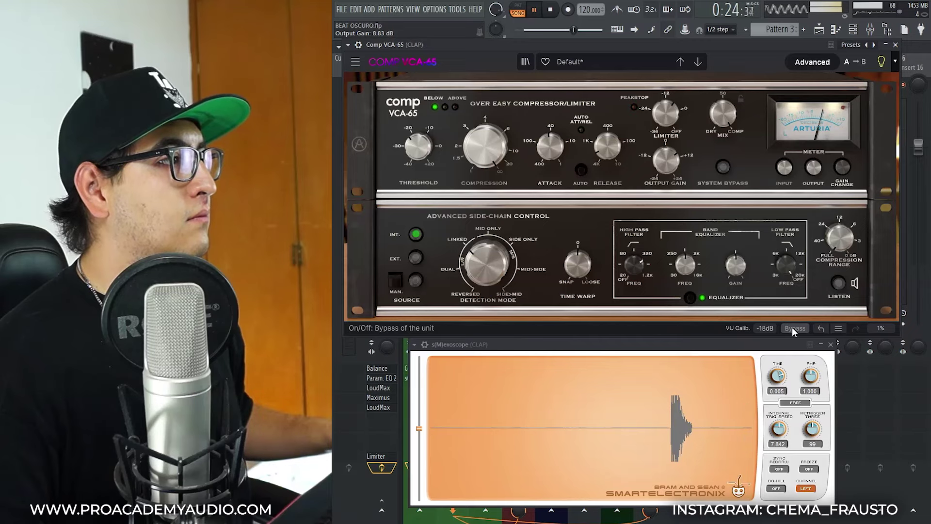
{"action": "key", "text": "space"}
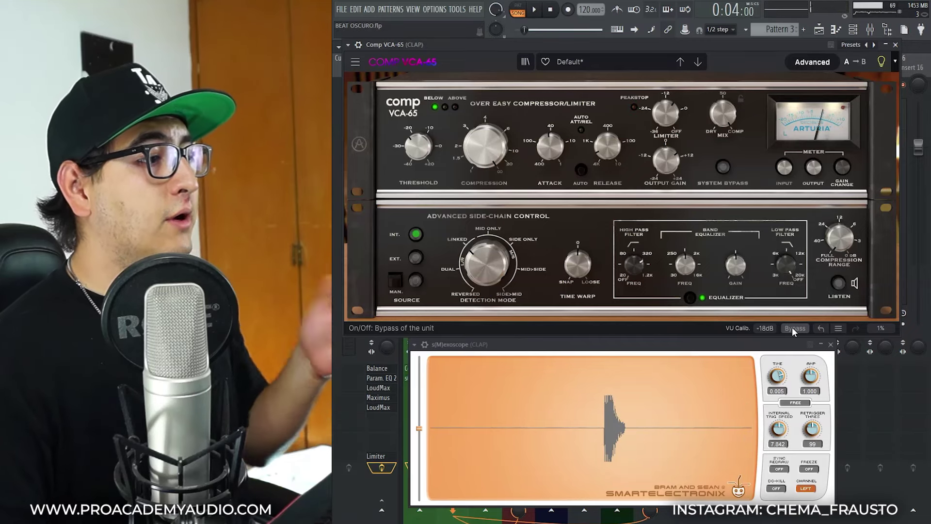
Play the clap with the compressor bypassed and active for comparison, and set the output gain to 10.2 dB.
{"action": "left_click", "coordinate": [792, 327]}
{"action": "key", "text": "space"}
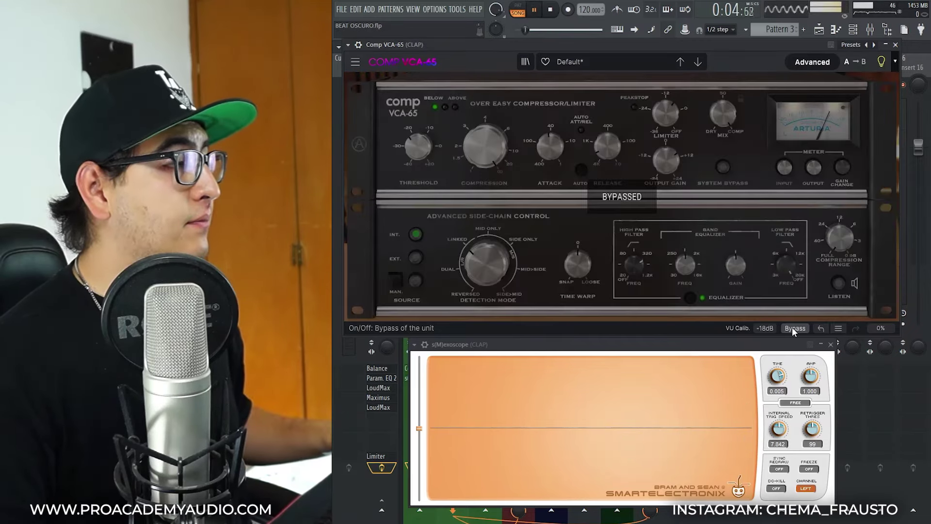
{"action": "left_click", "coordinate": [793, 327]}
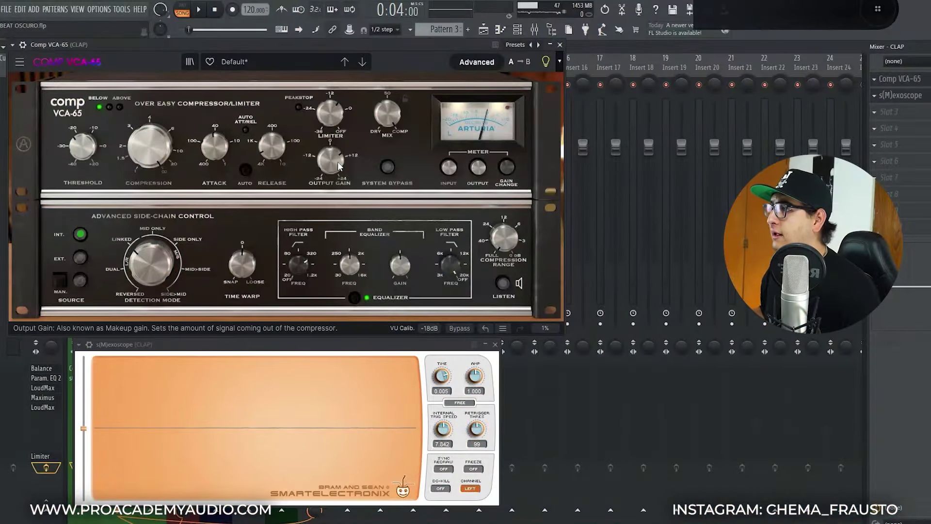
{"action": "left_click_drag", "start_coordinate": [332, 160], "coordinate": [332, 158]}
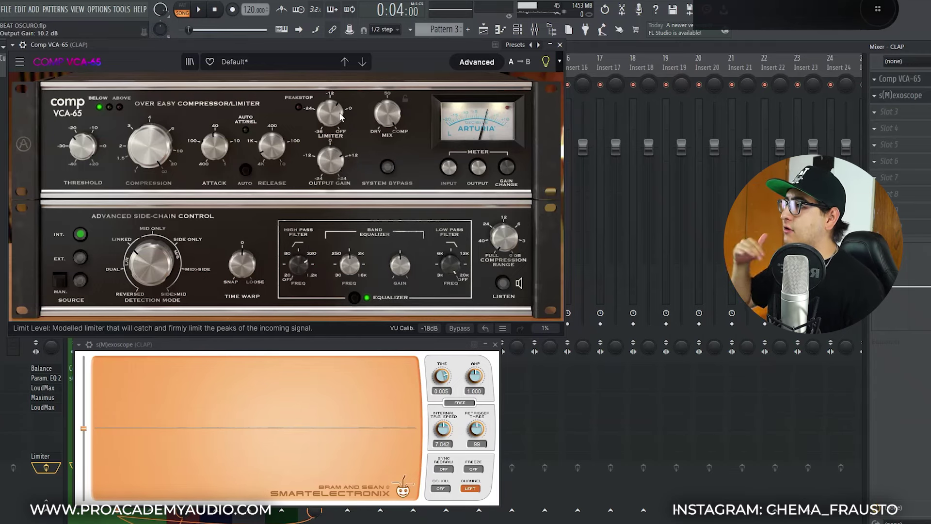
Play the clap and compare its waveform with the compressor bypassed and active, ending playback with the compressor active.
{"action": "key", "text": "space"}
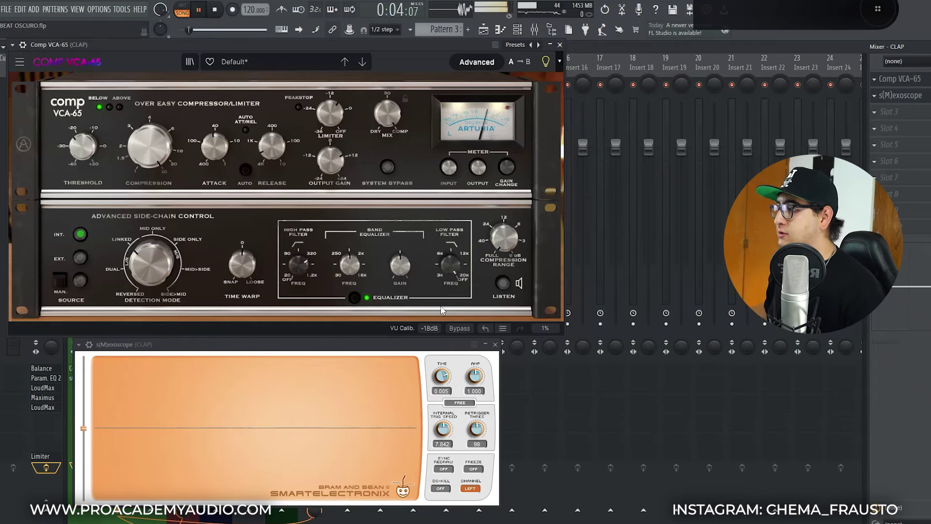
{"action": "left_click", "coordinate": [460, 329]}
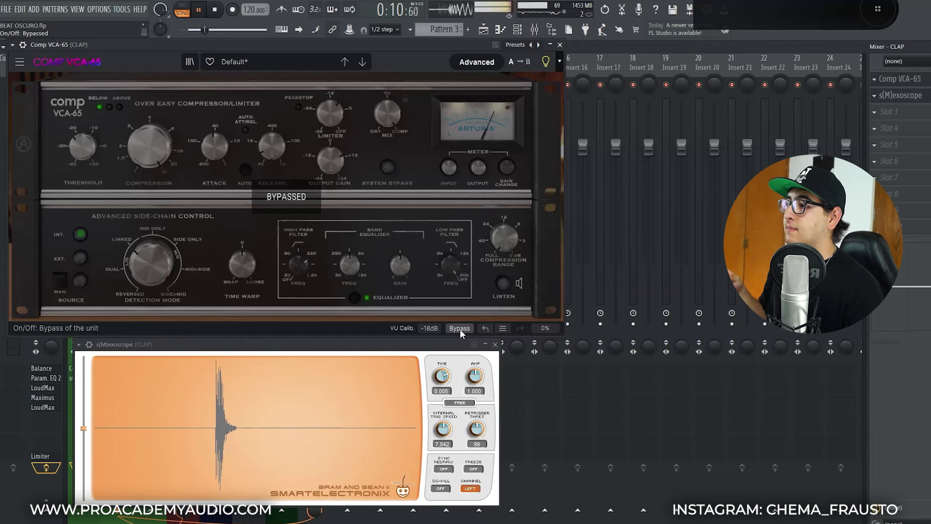
{"action": "left_click", "coordinate": [460, 329]}
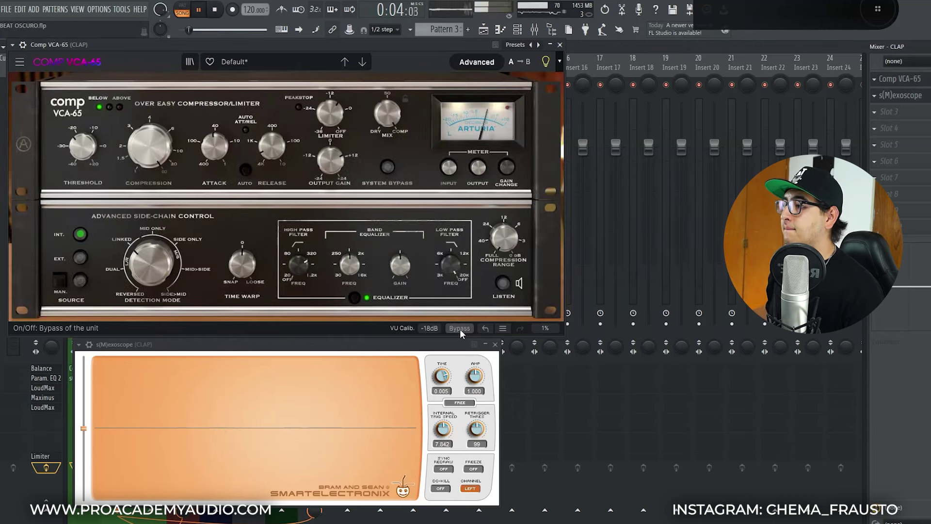
{"action": "left_click", "coordinate": [460, 330]}
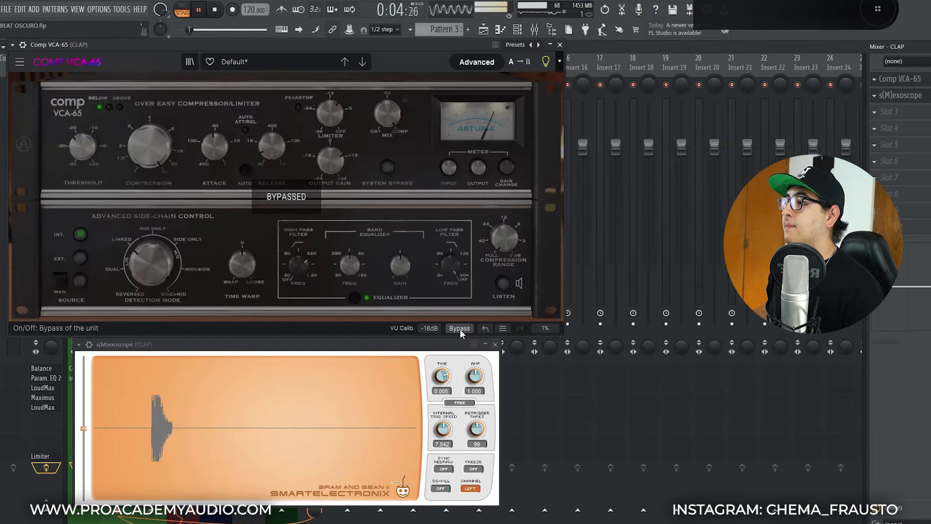
{"action": "left_click", "coordinate": [460, 330]}
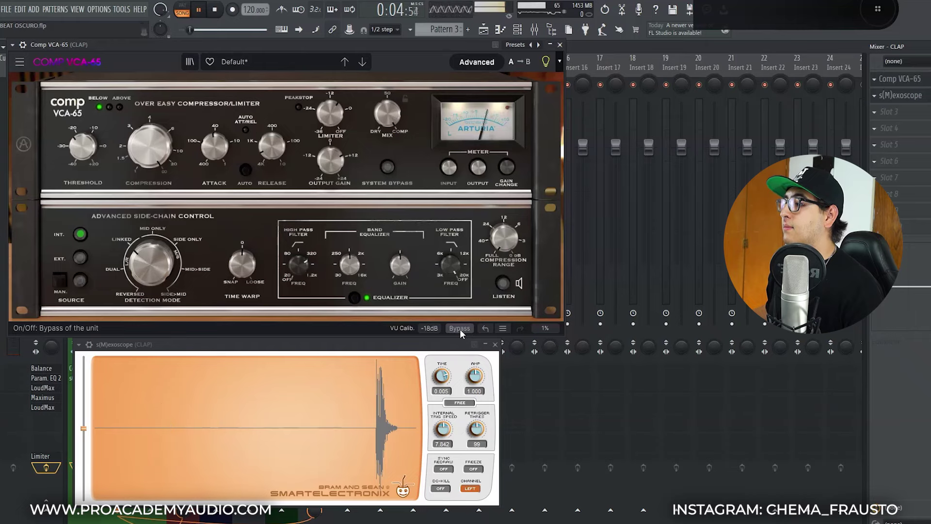
{"action": "key", "text": "space"}
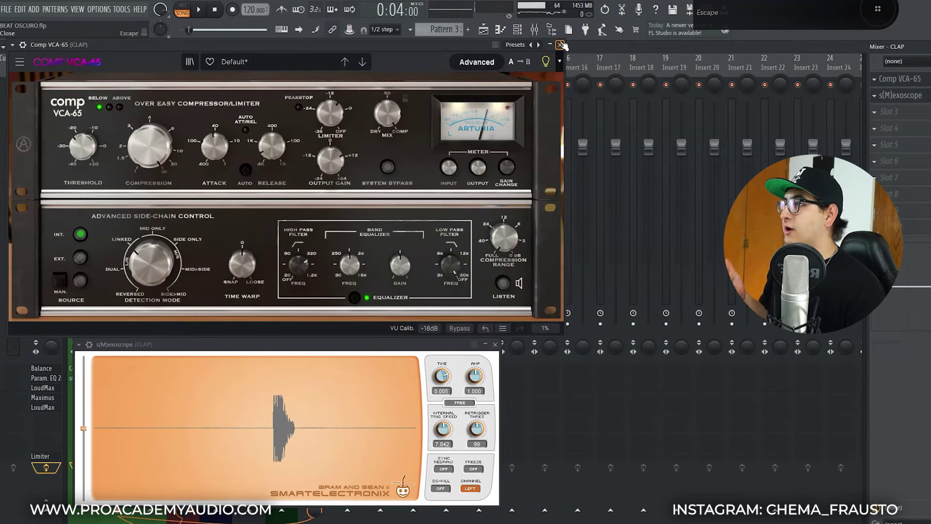
Close the clap's plugin windows and open the Comp VCA-65 and s(M)exoscope on the HIHAT mixer track.
{"action": "left_click", "coordinate": [562, 45]}
{"action": "left_click", "coordinate": [495, 344]}
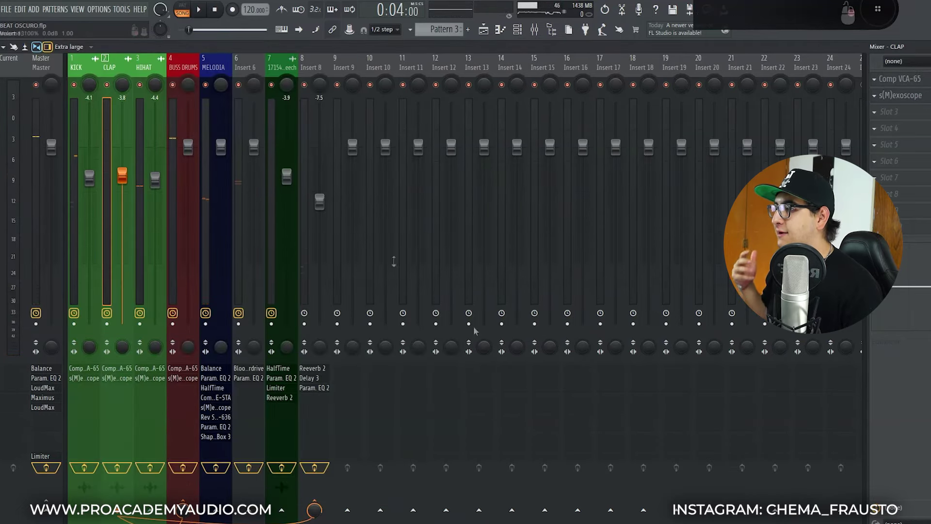
{"action": "left_click", "coordinate": [160, 71]}
{"action": "left_click", "coordinate": [912, 79]}
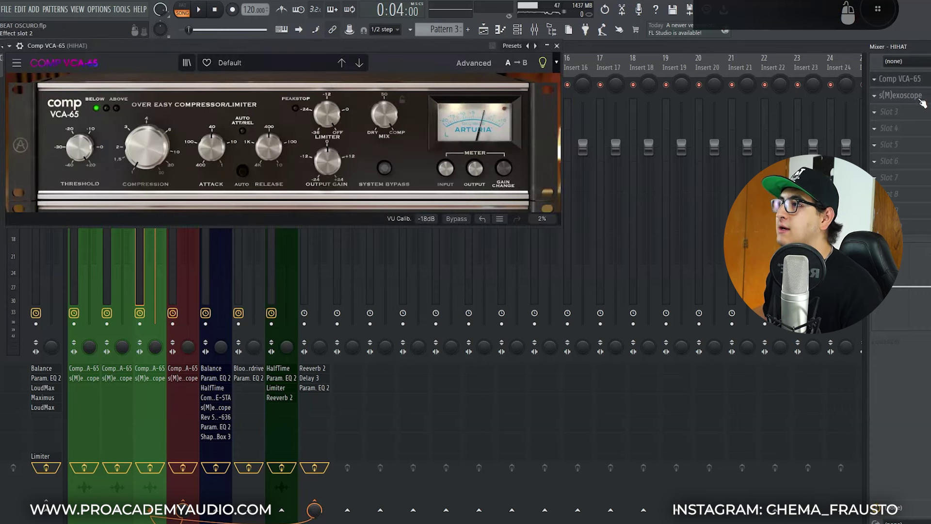
{"action": "left_click", "coordinate": [919, 96]}
Show the hi-hat compressor's advanced side-chain controls, enable the side-chain equalizer and adjust its high-pass filter.
{"action": "left_click", "coordinate": [474, 63]}
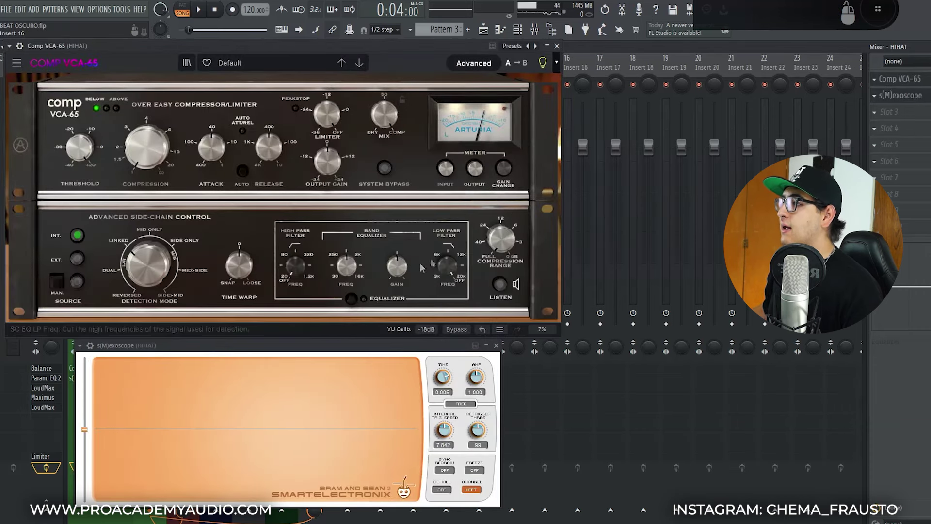
{"action": "left_click", "coordinate": [351, 298]}
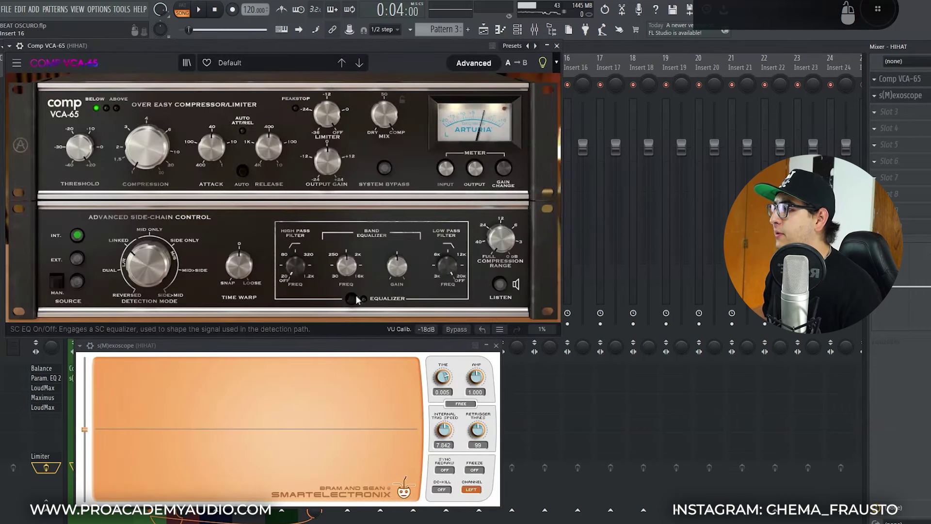
{"action": "left_click_drag", "start_coordinate": [294, 265], "coordinate": [294, 248]}
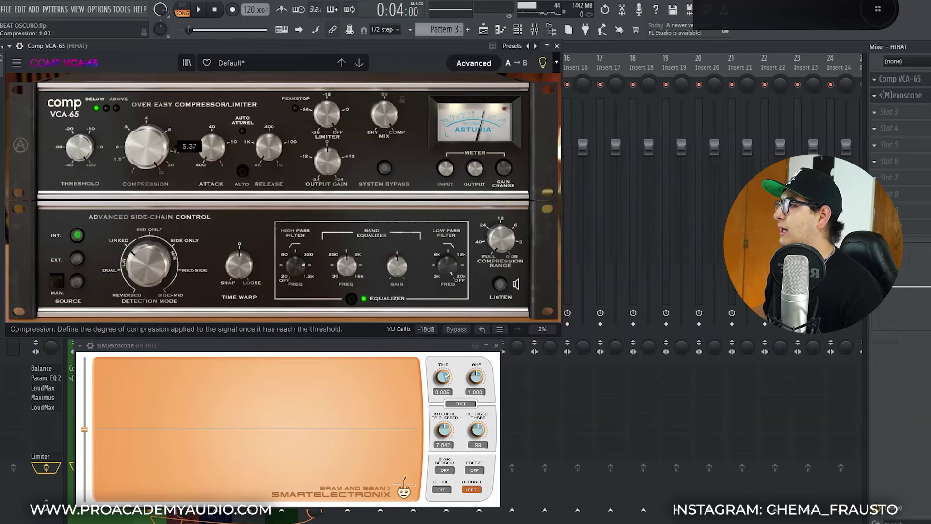
Start playback, set the hi-hat's threshold to -24.4 and adjust the attack and compression amount.
{"action": "key", "text": "space"}
{"action": "left_click_drag", "start_coordinate": [80, 148], "coordinate": [81, 178]}
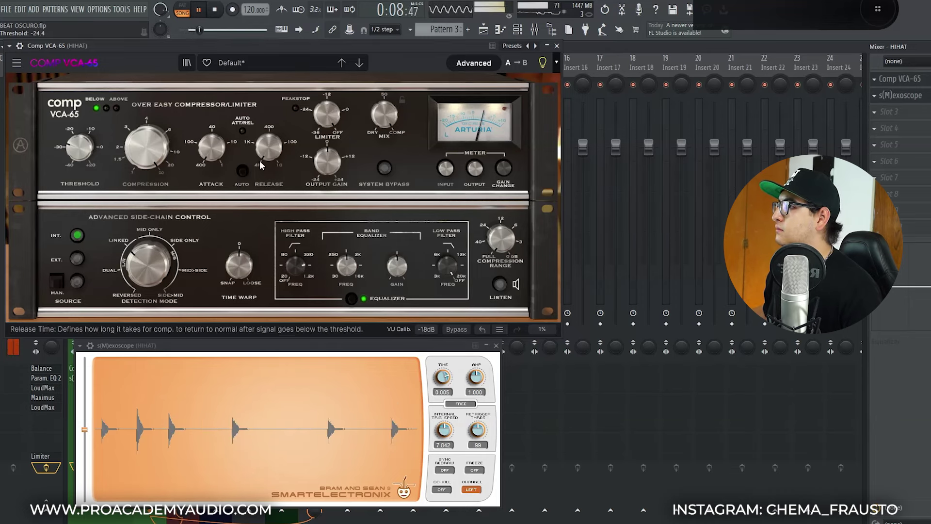
{"action": "left_click_drag", "start_coordinate": [212, 149], "coordinate": [211, 112]}
{"action": "mouse_move", "coordinate": [149, 155]}
{"action": "left_mouse_down"}
{"action": "mouse_move", "coordinate": [149, 143]}
{"action": "mouse_move", "coordinate": [149, 151]}
{"action": "left_mouse_up"}
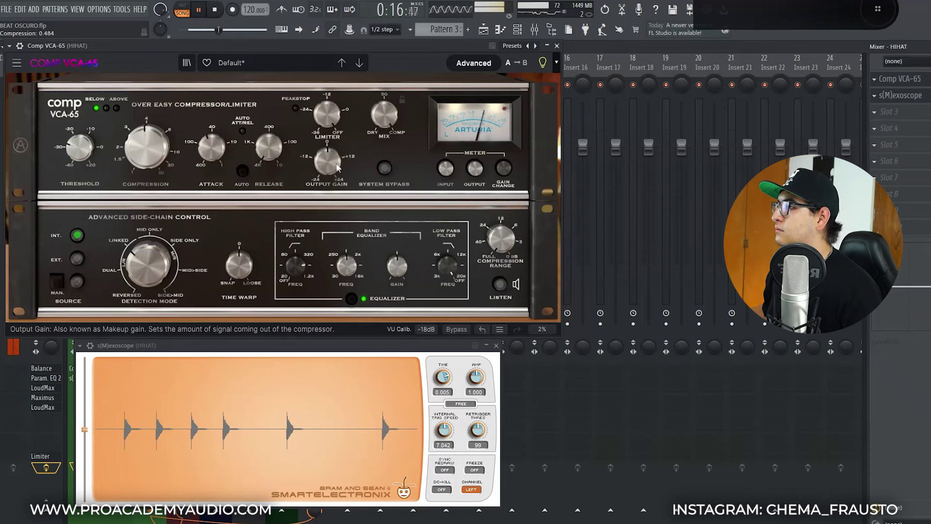
Set the hi-hat's limiter level to -12.2 dB, readjust the threshold and set the output gain to 7.68 dB.
{"action": "mouse_move", "coordinate": [333, 162]}
{"action": "left_click_drag", "start_coordinate": [333, 162], "coordinate": [333, 152]}
{"action": "mouse_move", "coordinate": [328, 114]}
{"action": "left_mouse_down"}
{"action": "mouse_move", "coordinate": [328, 106]}
{"action": "mouse_move", "coordinate": [327, 113]}
{"action": "left_mouse_up"}
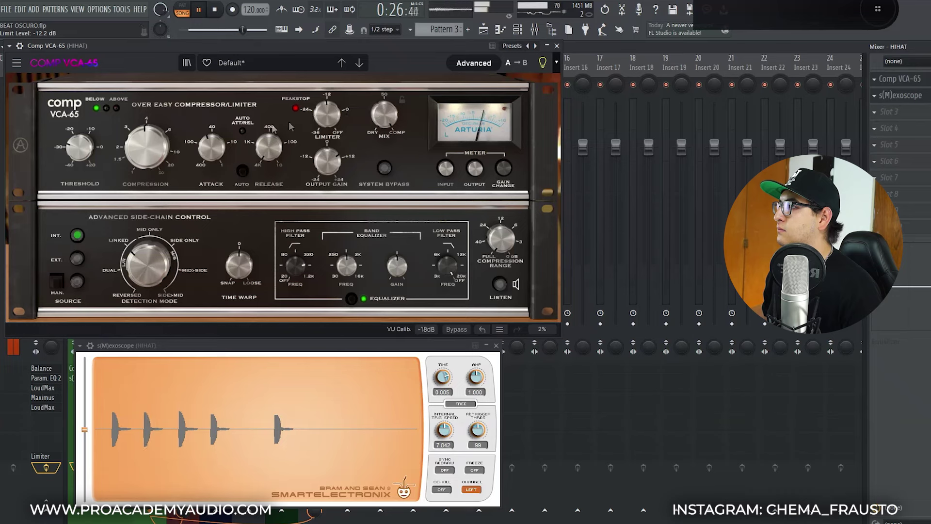
{"action": "left_click_drag", "start_coordinate": [339, 160], "coordinate": [328, 159]}
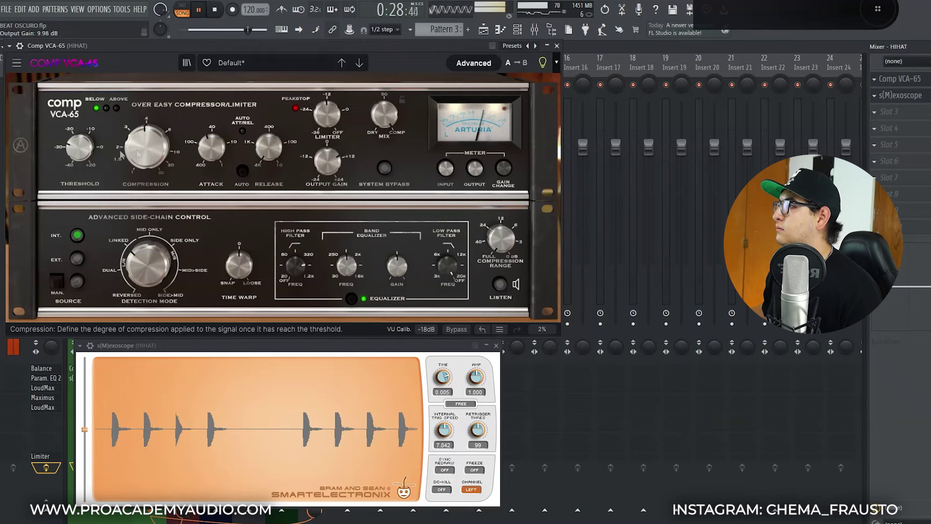
{"action": "left_click_drag", "start_coordinate": [80, 148], "coordinate": [80, 142]}
{"action": "left_click_drag", "start_coordinate": [328, 161], "coordinate": [330, 160]}
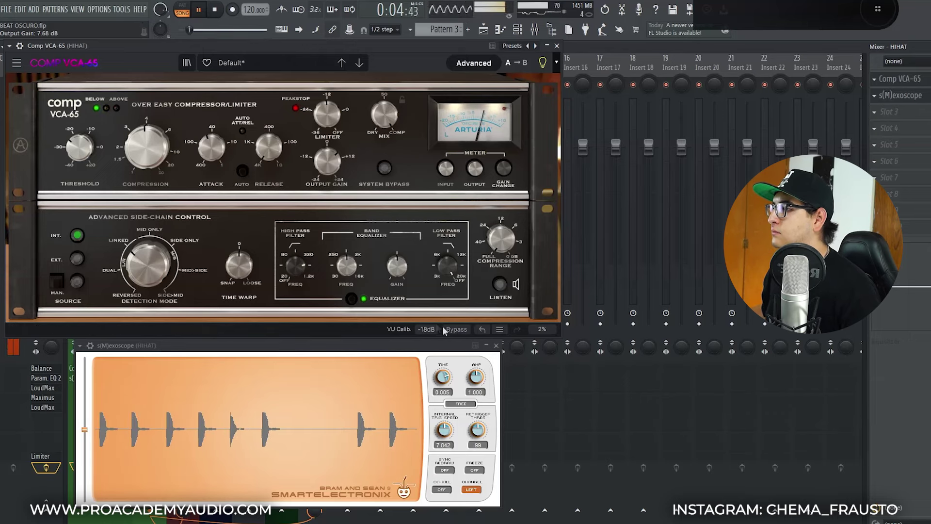
Set the hi-hat's release time to 0.280 while comparing the bypassed and compressed waveforms, and stop playback.
{"action": "left_click", "coordinate": [455, 332]}
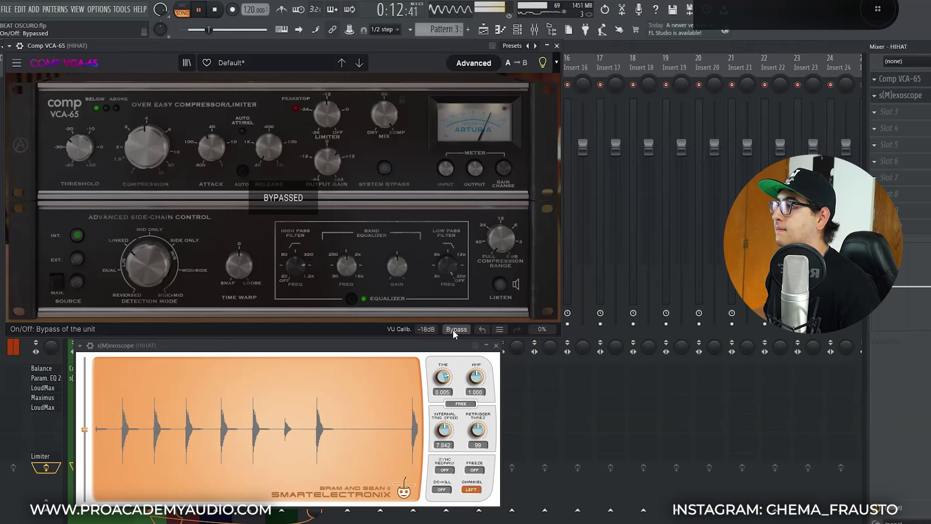
{"action": "left_click", "coordinate": [455, 330]}
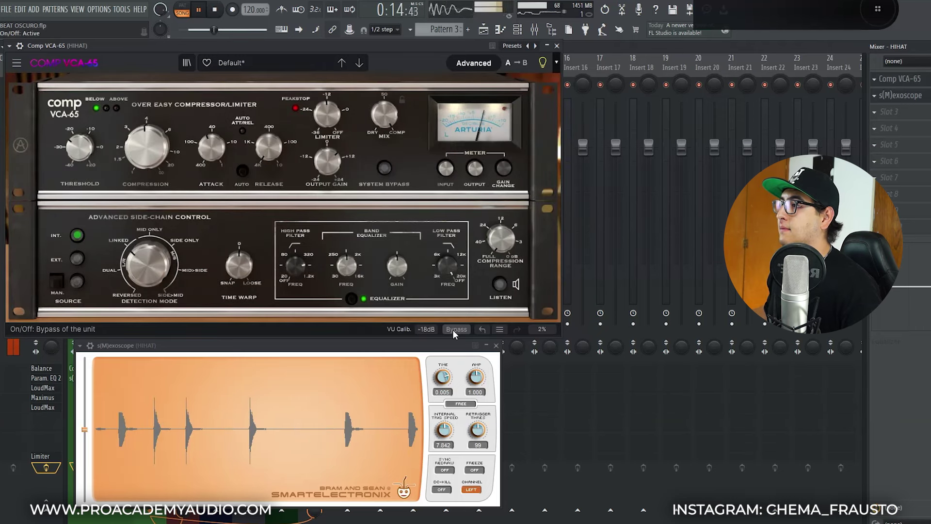
{"action": "left_click_drag", "start_coordinate": [271, 145], "coordinate": [271, 73]}
{"action": "left_click_drag", "start_coordinate": [271, 146], "coordinate": [271, 186]}
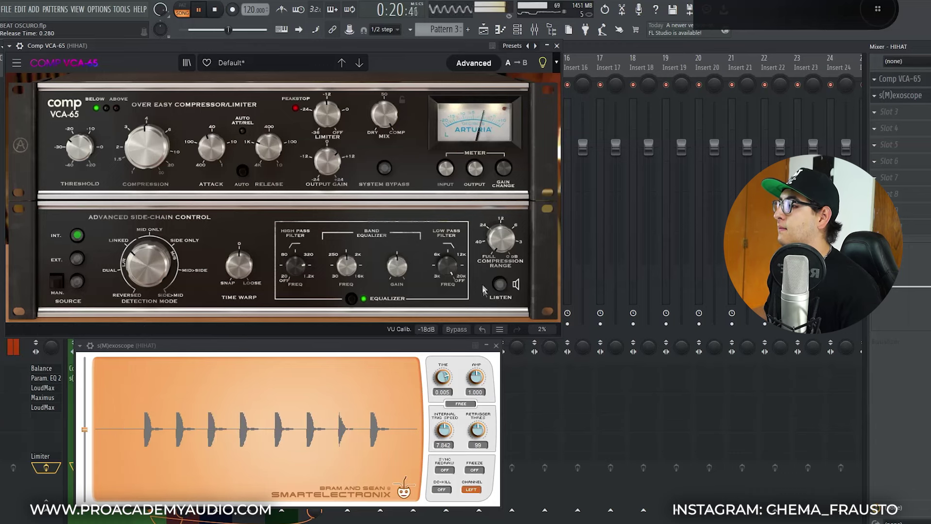
{"action": "left_click", "coordinate": [460, 332]}
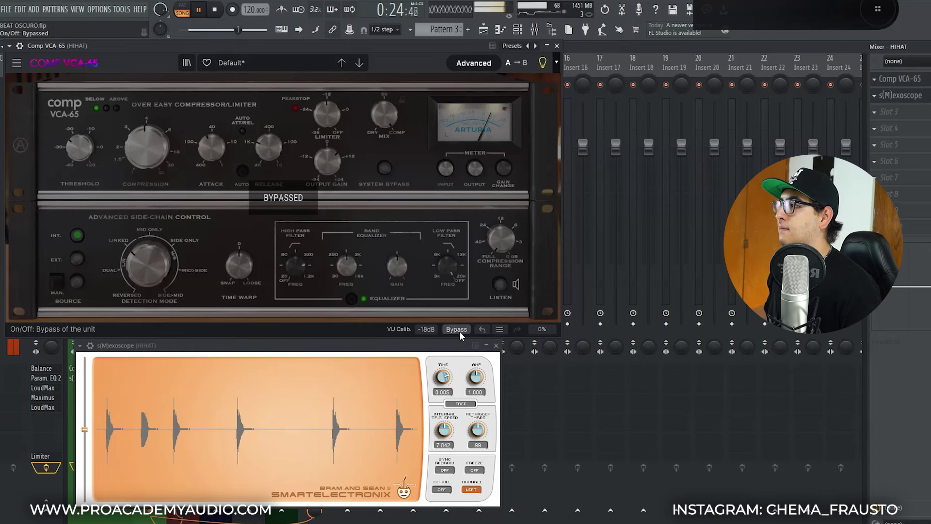
{"action": "left_click", "coordinate": [457, 330]}
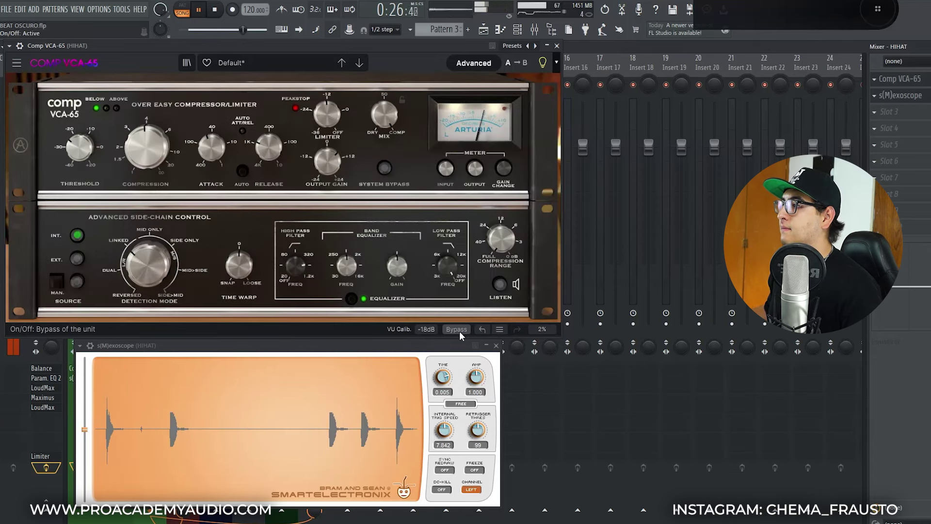
{"action": "key", "text": "space"}
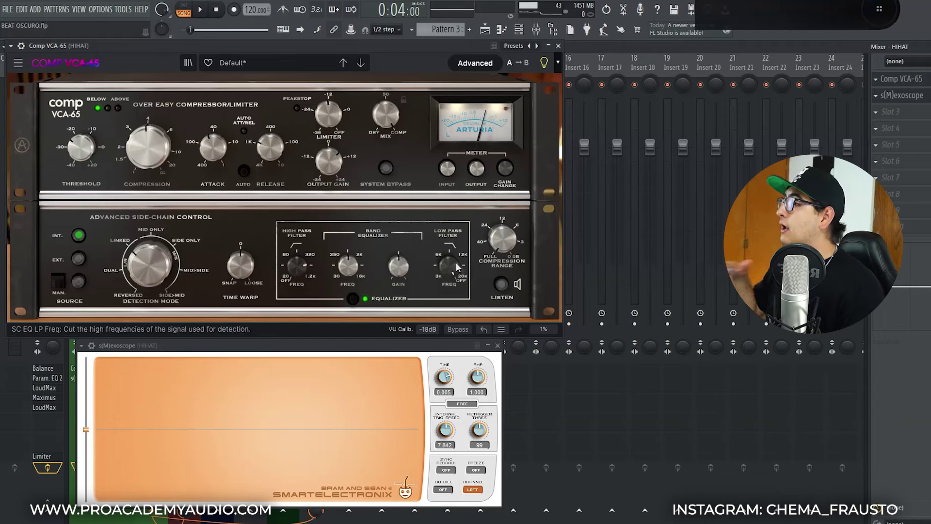
Set the hi-hat's compression ratio to 3.97 and its threshold to -19.1.
{"action": "mouse_move", "coordinate": [160, 158]}
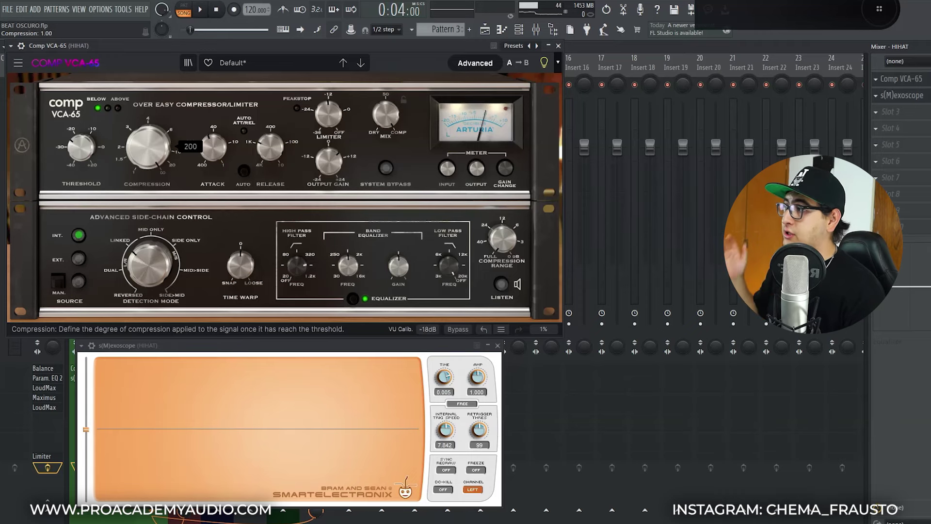
{"action": "left_click_drag", "start_coordinate": [159, 162], "coordinate": [159, 164]}
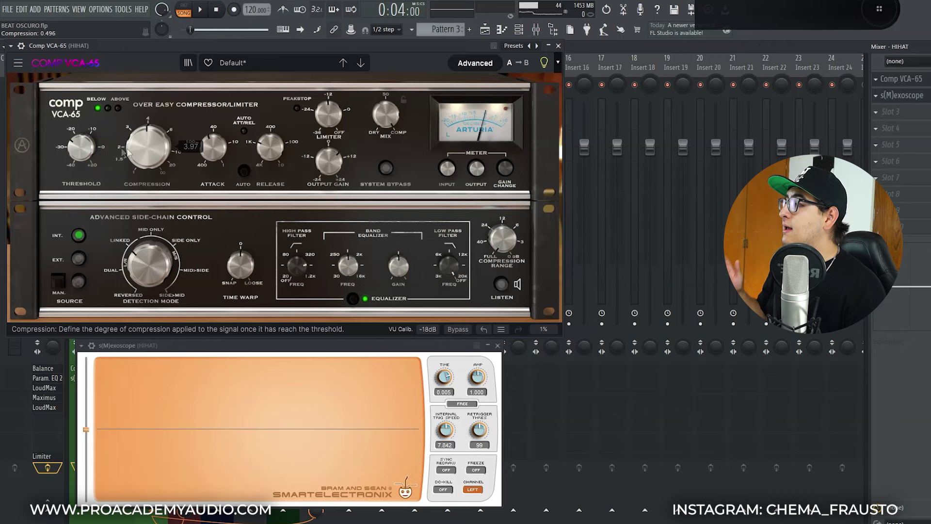
{"action": "left_click_drag", "start_coordinate": [78, 153], "coordinate": [78, 150]}
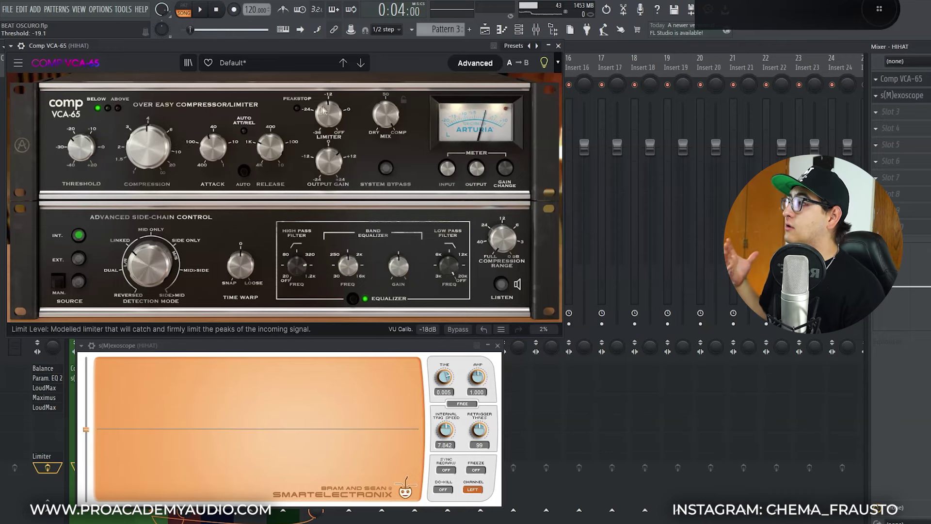
{"action": "mouse_move", "coordinate": [334, 159]}
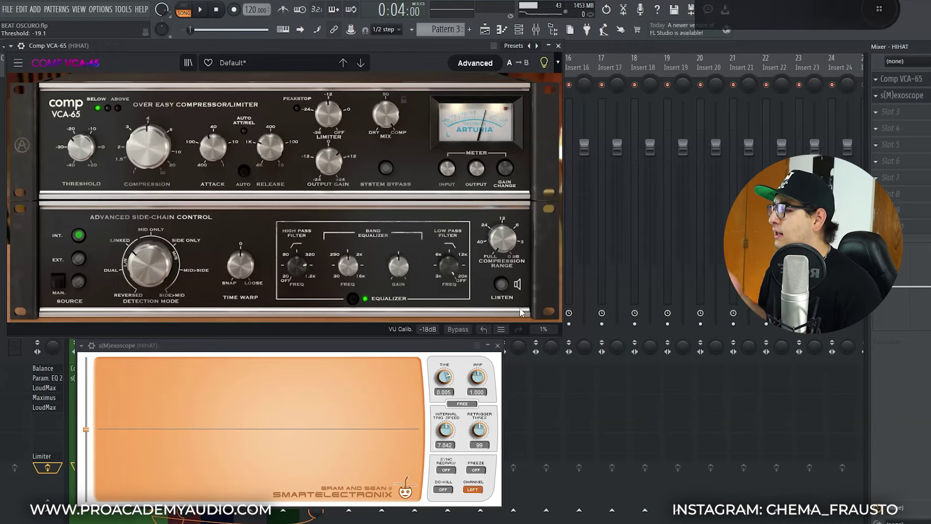
Toggle the hi-hat compressor's bypass on and off repeatedly with playback stopped, leaving the compressor active.
{"action": "left_click", "coordinate": [302, 346]}
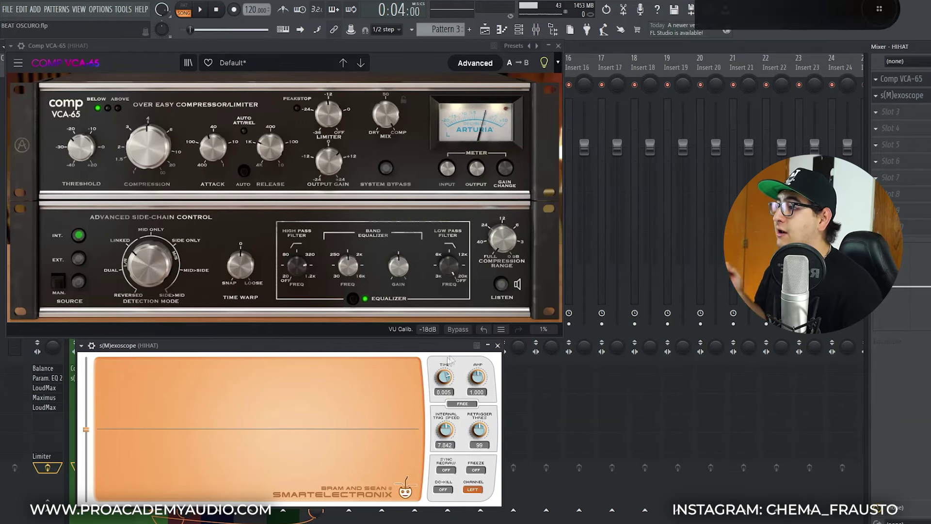
{"action": "left_click", "coordinate": [458, 329]}
{"action": "left_click", "coordinate": [458, 329]}
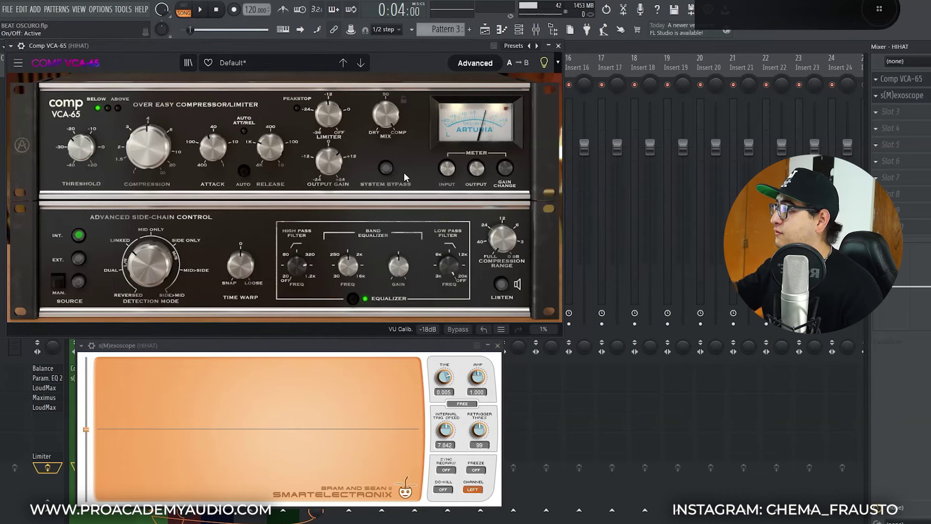
{"action": "left_click", "coordinate": [458, 329]}
{"action": "left_click", "coordinate": [458, 328]}
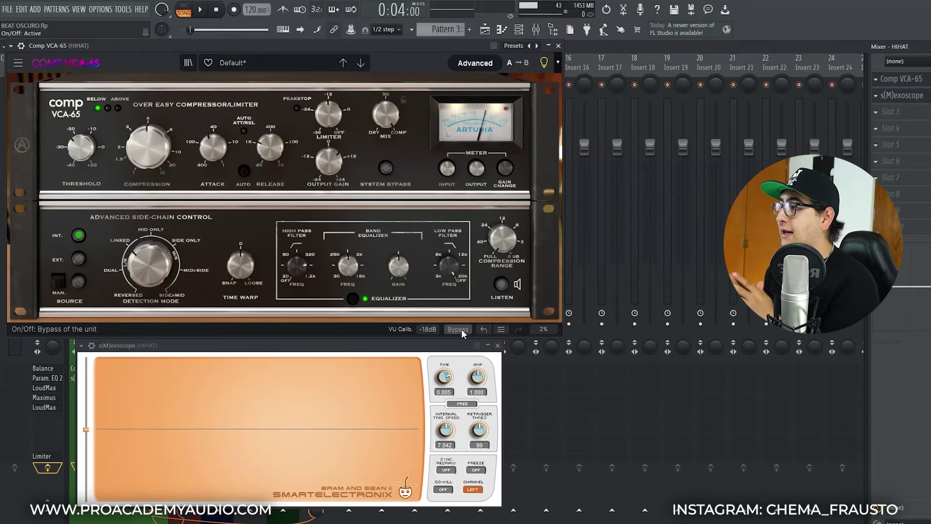
{"action": "left_click", "coordinate": [462, 329]}
{"action": "left_click", "coordinate": [461, 329]}
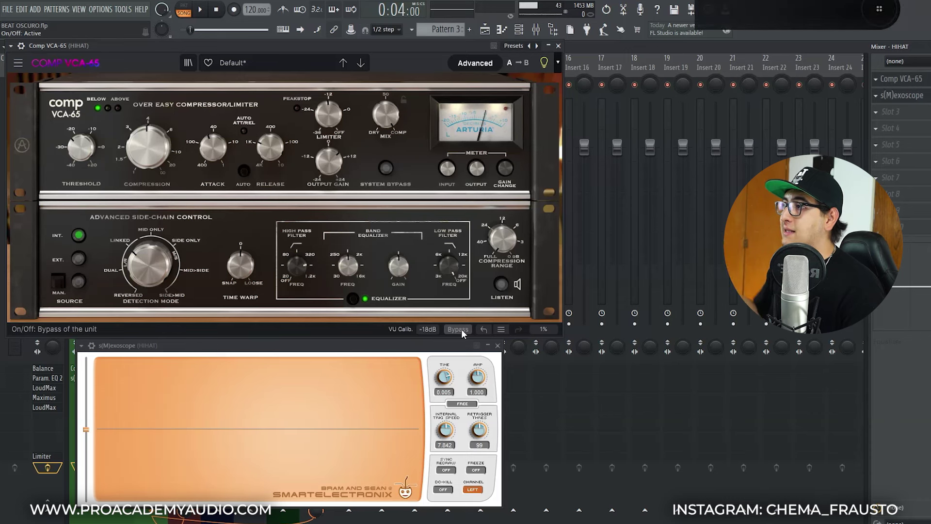